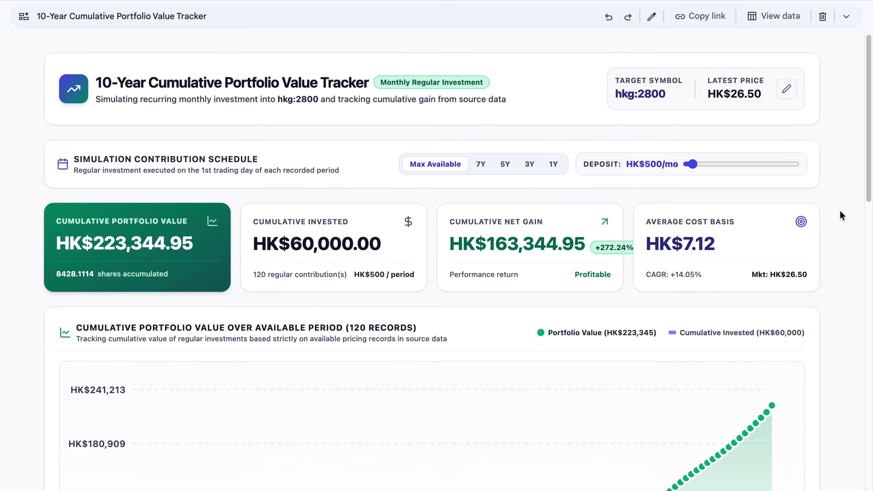
# - Look over the cumulative portfolio value chart in the 10-Year Cumulative Portfolio Value Tracker
pyautogui.scroll(-8, 841, 212)
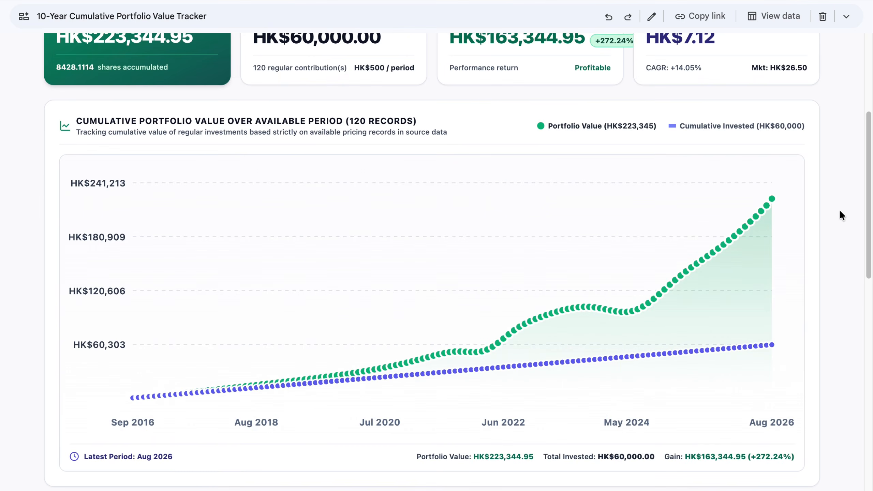
pyautogui.scroll(8, 840, 213)
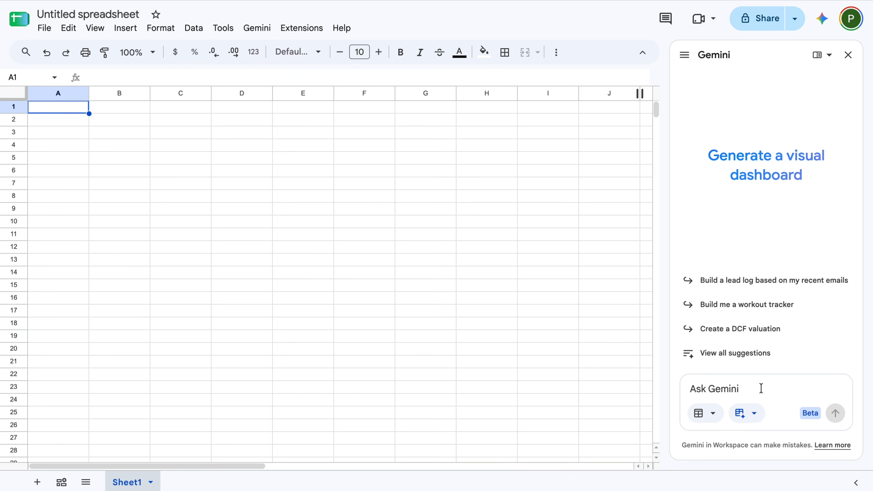
# - Turn off Gemini's Build tool in the blank spreadsheet, and select Build again from the available tools
pyautogui.click(756, 414)
pyautogui.click(782, 413)
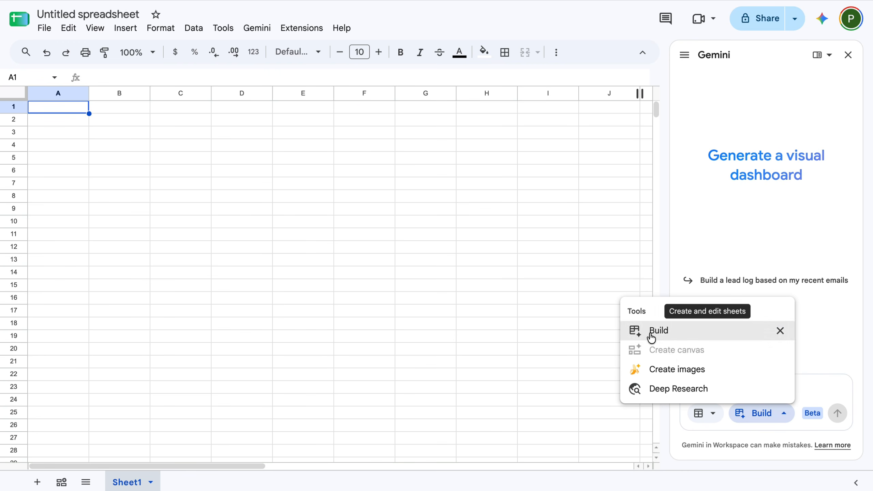
pyautogui.click(663, 333)
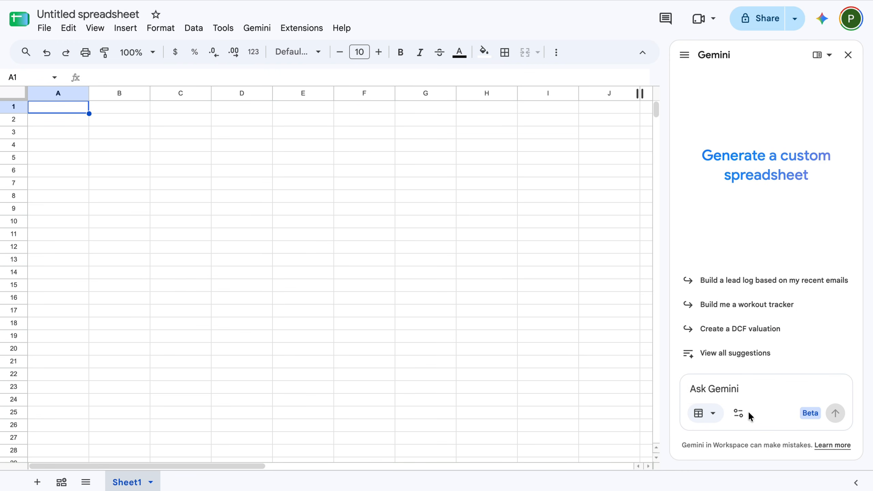
pyautogui.click(739, 414)
pyautogui.click(669, 335)
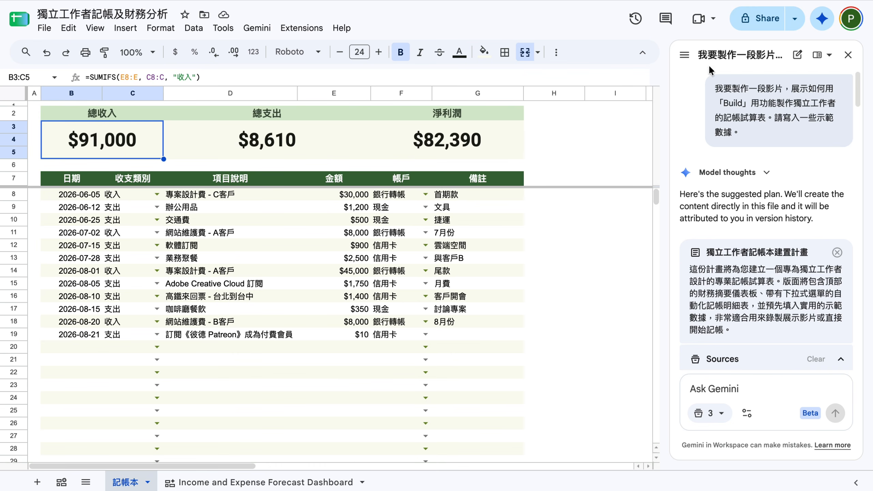
# - Review Gemini's bookkeeping build plan against the original prompt, expanding its full list of steps
pyautogui.scroll(-2, 803, 243)
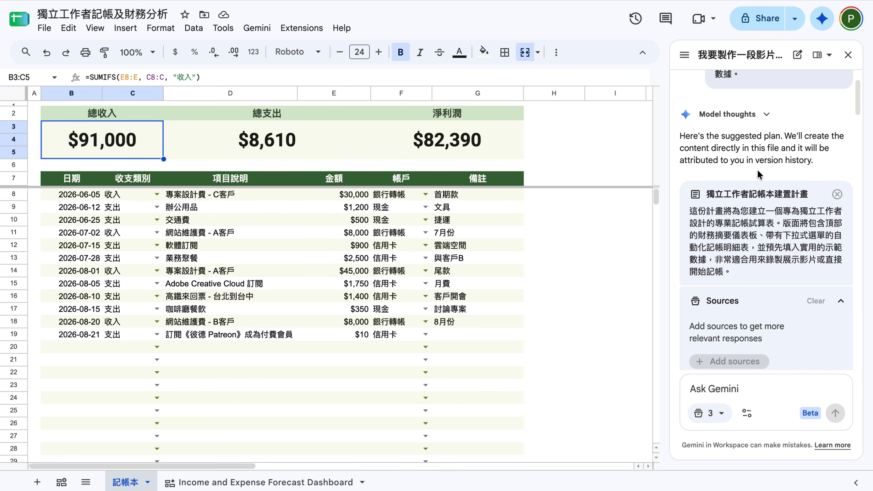
pyautogui.click(684, 137)
pyautogui.moveTo(684, 137); pyautogui.dragTo(812, 161)
pyautogui.click(805, 175)
pyautogui.scroll(-1, 785, 211)
pyautogui.scroll(-5, 785, 213)
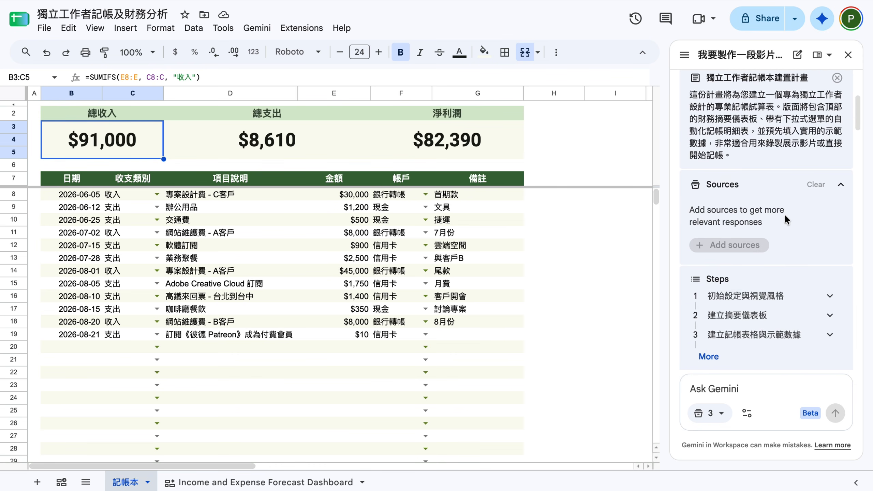
pyautogui.click(708, 304)
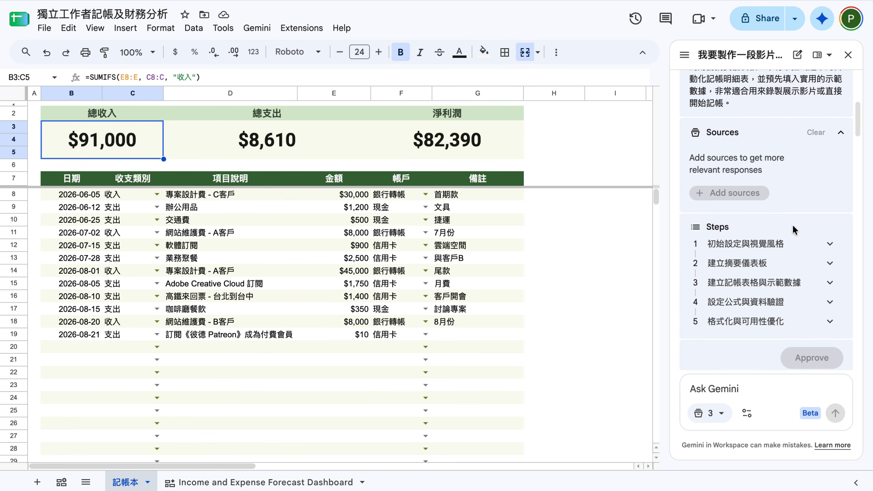
pyautogui.scroll(7, 793, 224)
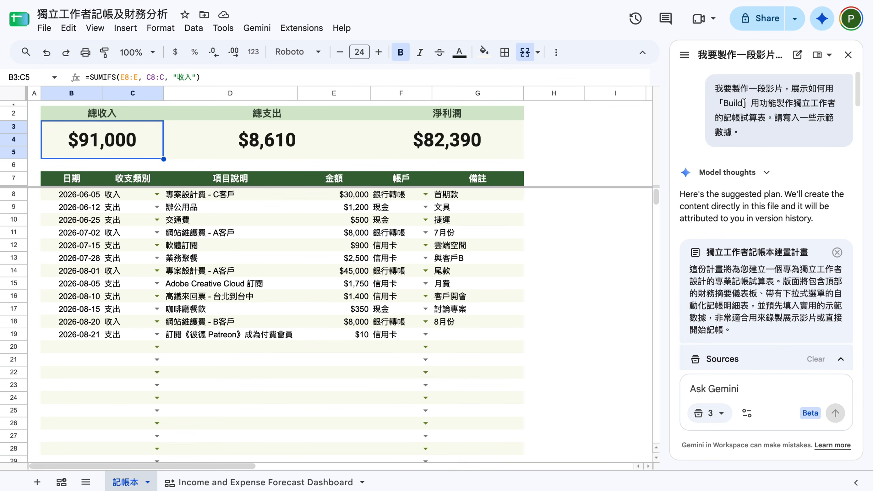
pyautogui.scroll(-5, 756, 141)
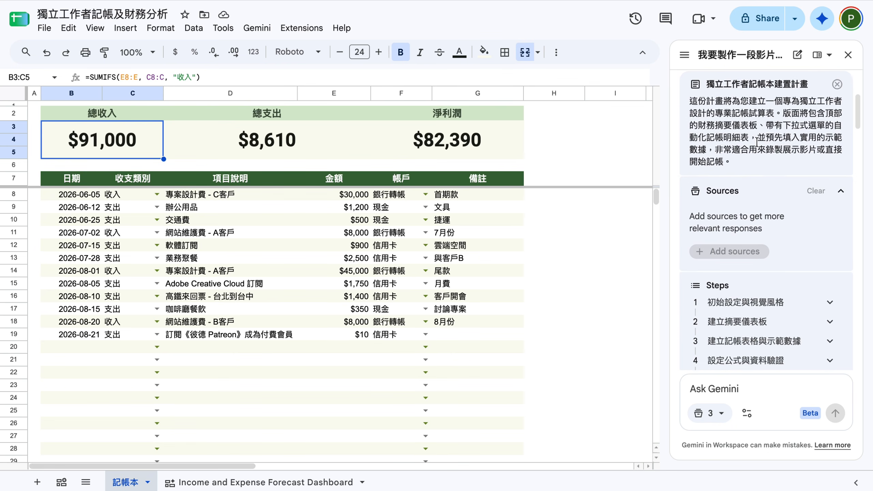
pyautogui.scroll(-3, 756, 141)
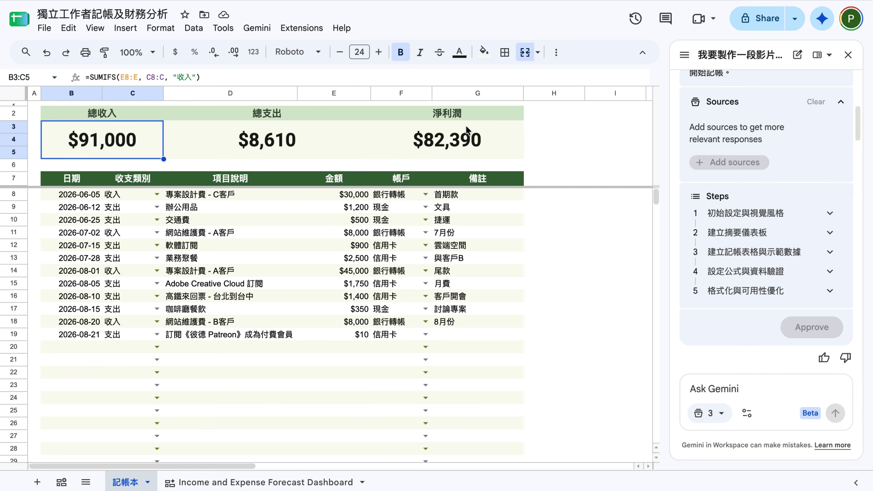
# - Examine the summary block B2:G5 in the 記帳本 sheet alongside Gemini's plan and build summary
pyautogui.moveTo(120, 114); pyautogui.dragTo(475, 147)
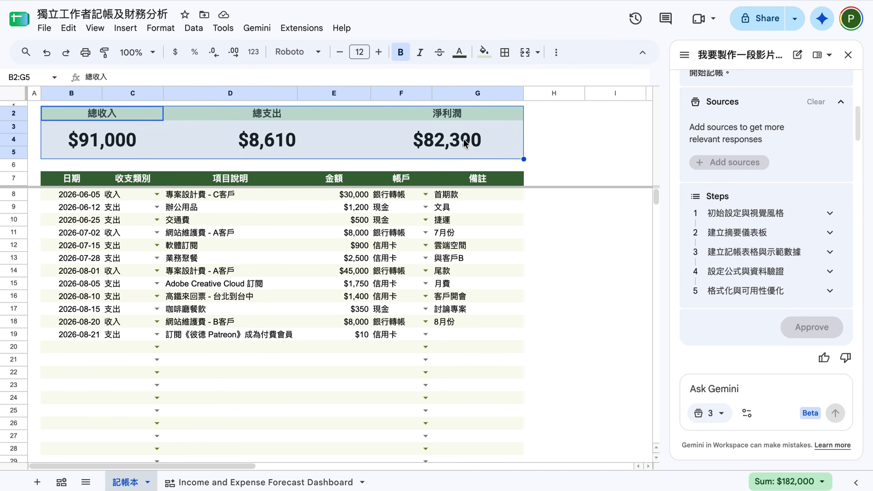
pyautogui.click(545, 152)
pyautogui.scroll(-1, 739, 253)
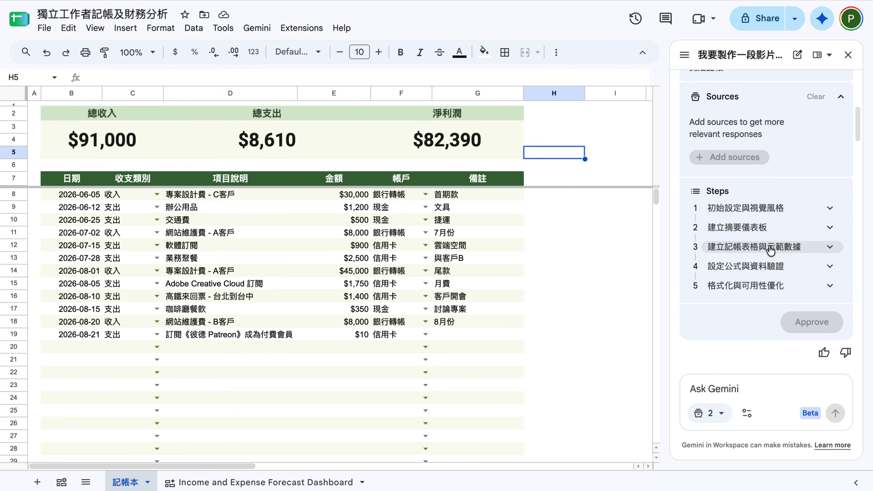
pyautogui.scroll(-1, 758, 254)
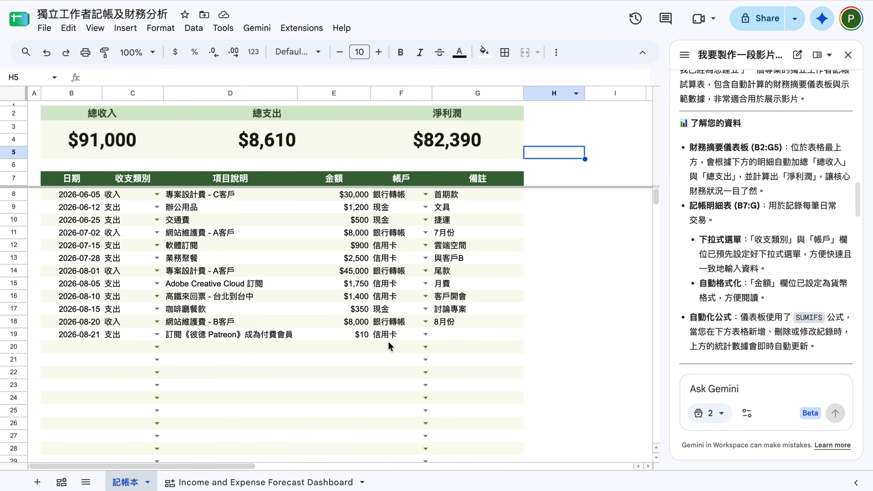
# - Go through the ledger's transaction cells from the notes back to the date column, starting at row 19 and moving up to row 16
pyautogui.click(448, 339)
pyautogui.press('Left')
pyautogui.press('Left')
pyautogui.press('Left')
pyautogui.press('Left')
pyautogui.press('Left')
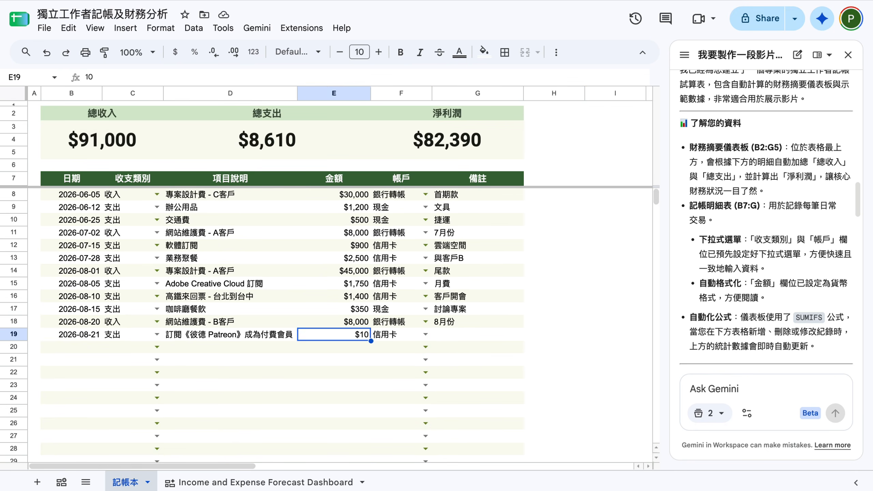
pyautogui.press('Up')
pyautogui.press('Up')
pyautogui.press('Up')
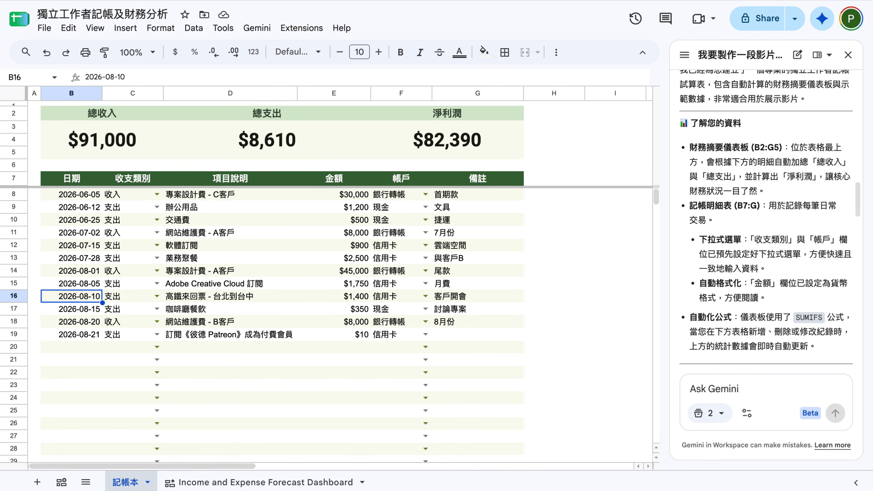
# - Inspect the formulas behind the 總收入, 總支出 and 淨利潤 totals
pyautogui.click(280, 140)
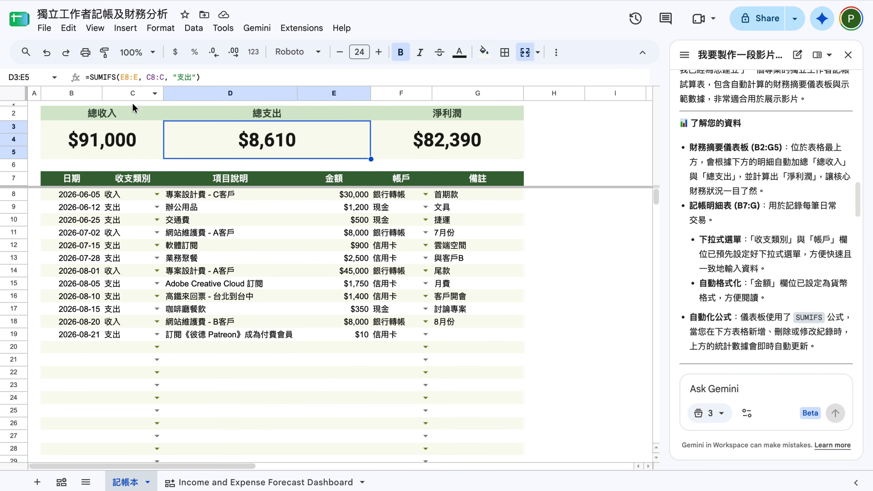
pyautogui.click(130, 149)
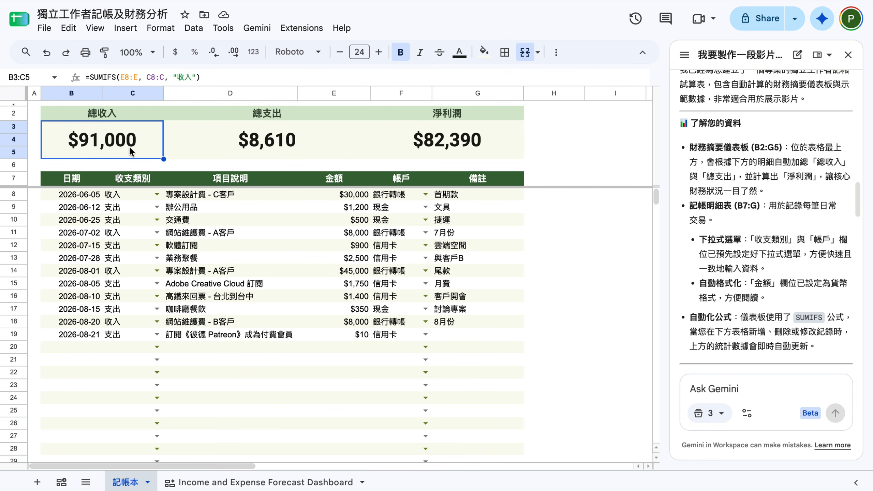
pyautogui.click(430, 140)
pyautogui.click(315, 143)
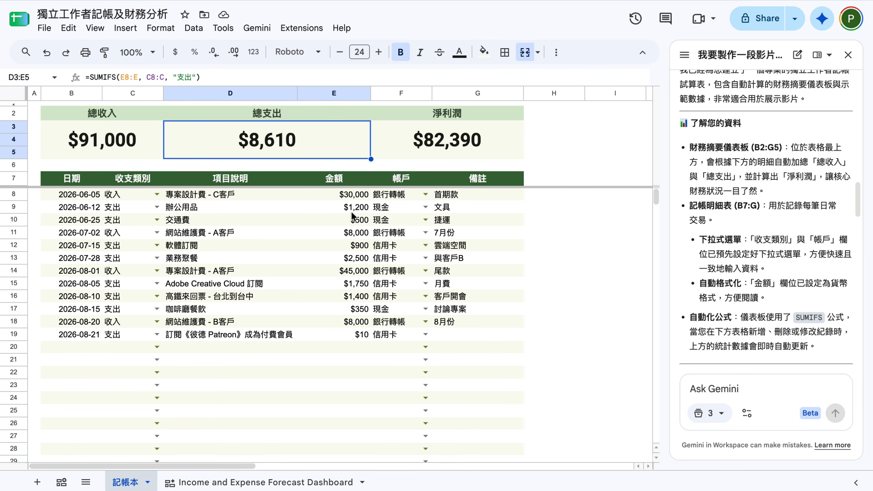
# - Check the 收支類別 and 帳戶 dropdown options in row 8, keeping 收入 and 銀行轉帳, and select the row's 備註 cell
pyautogui.click(157, 194)
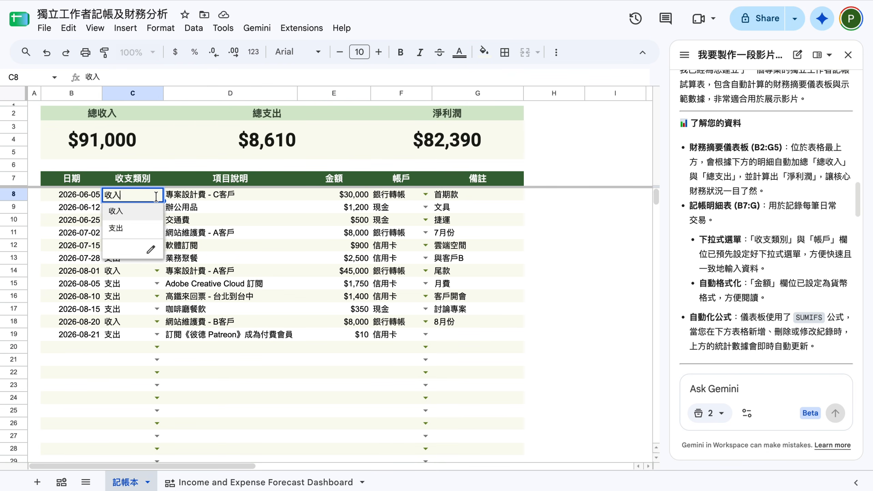
pyautogui.press('Escape')
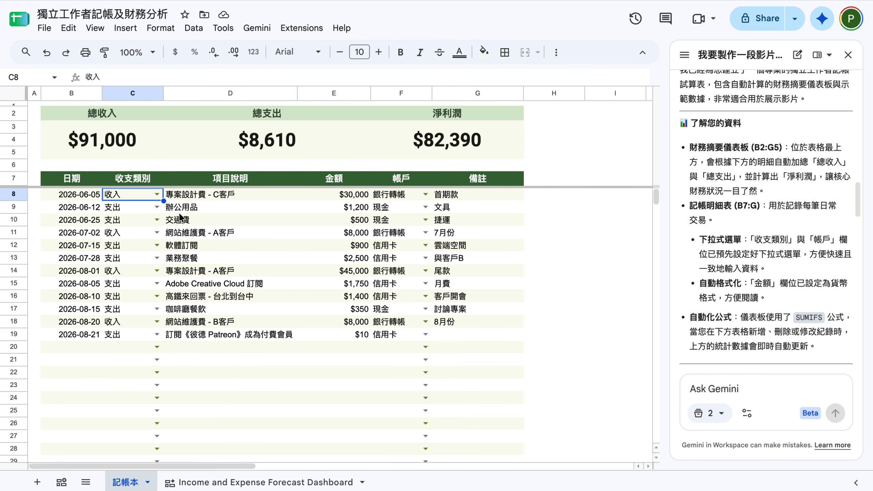
pyautogui.click(426, 195)
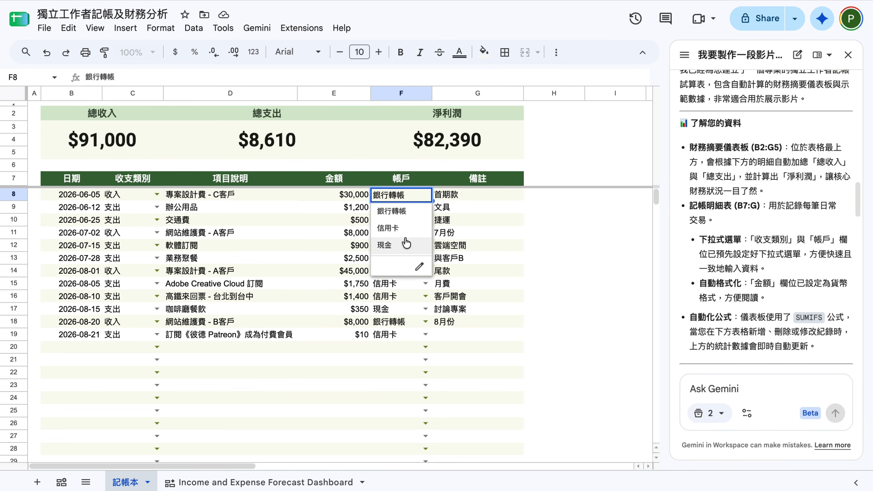
pyautogui.click(406, 211)
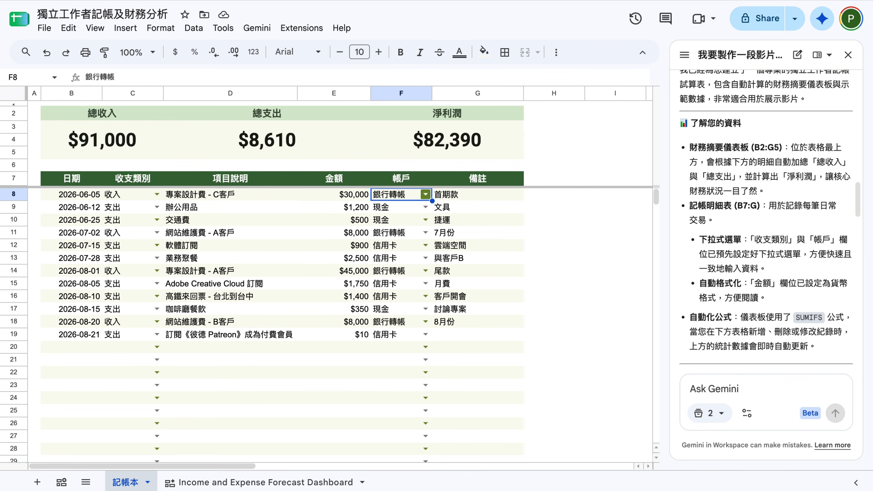
pyautogui.click(488, 199)
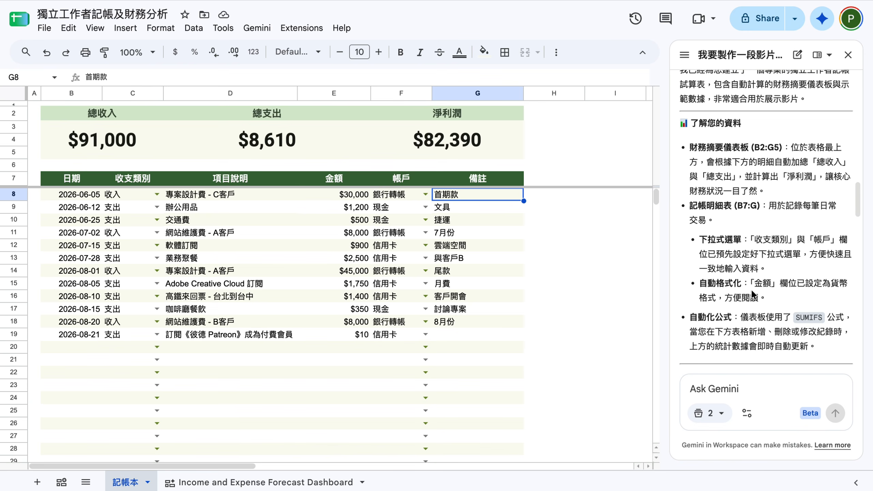
# - Read Gemini's completed actions and the request for more June and July records, expanding the 新增與整理紀錄 details
pyautogui.scroll(-5, 751, 290)
pyautogui.scroll(-4, 757, 276)
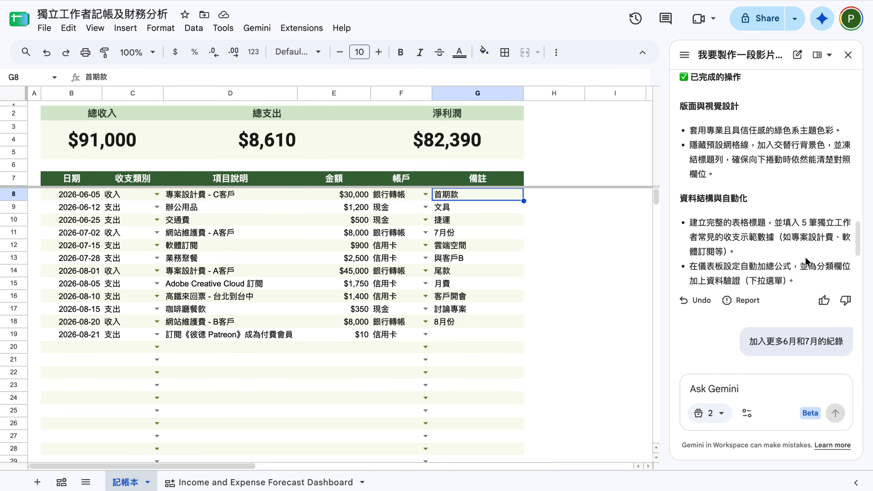
pyautogui.moveTo(749, 314); pyautogui.dragTo(844, 314)
pyautogui.click(819, 322)
pyautogui.scroll(-3, 805, 294)
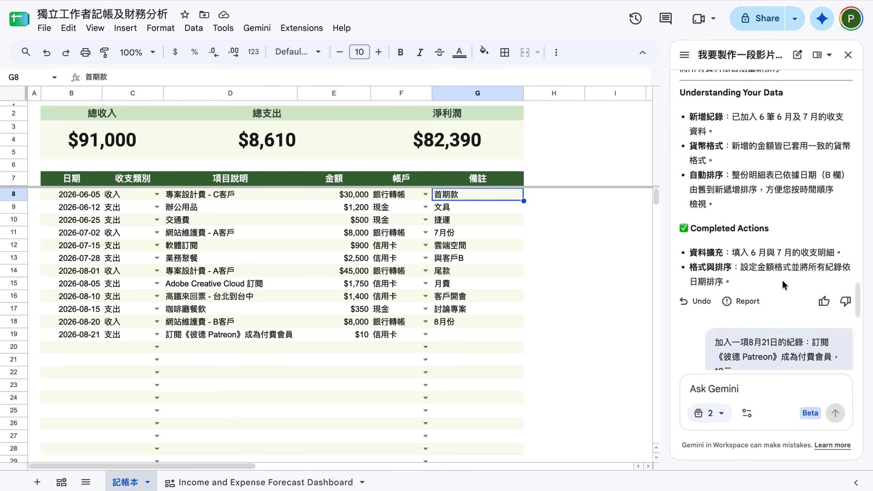
pyautogui.scroll(6, 781, 279)
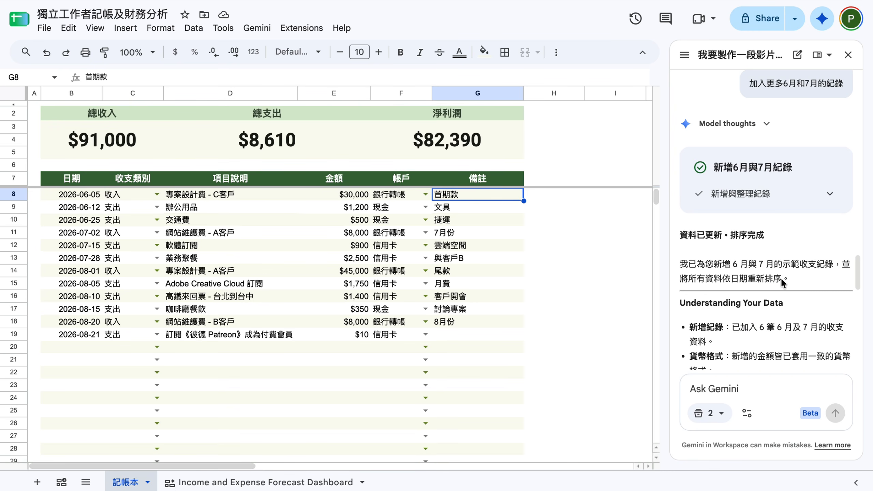
pyautogui.click(830, 194)
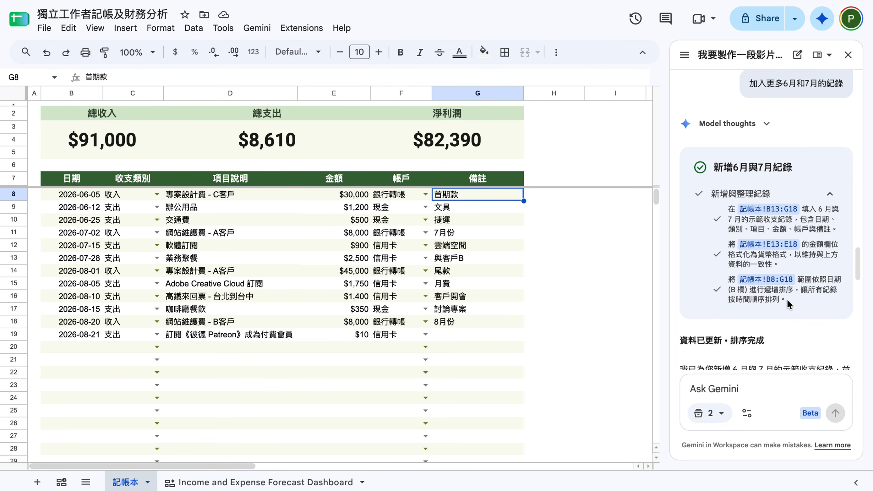
pyautogui.scroll(-1, 788, 300)
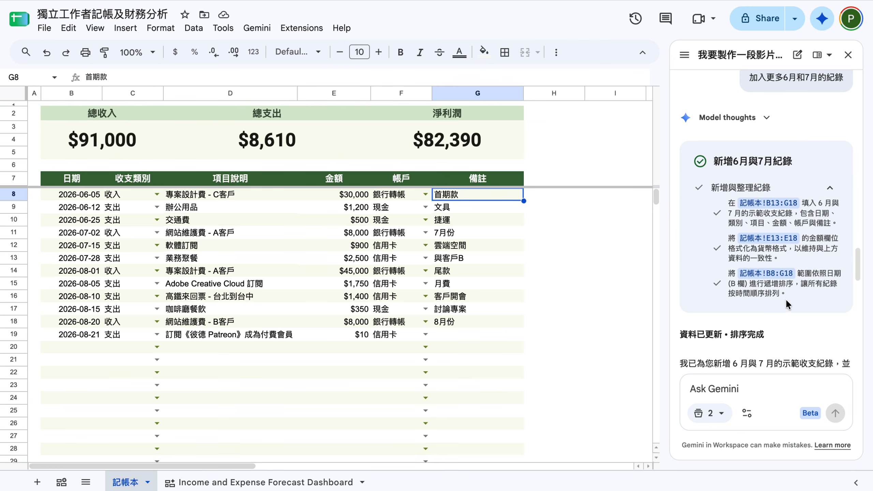
# - Compare the 8月21日 Patreon subscription request in the Gemini chat with the matching ledger entry in B19:G19
pyautogui.scroll(-10, 787, 299)
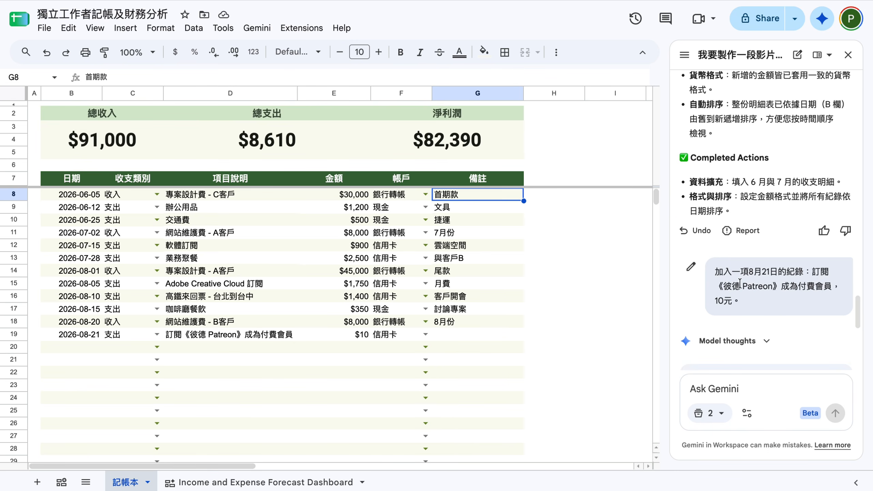
pyautogui.moveTo(716, 271); pyautogui.dragTo(737, 292)
pyautogui.click(747, 303)
pyautogui.moveTo(738, 302); pyautogui.dragTo(711, 272)
pyautogui.click(90, 337)
pyautogui.moveTo(91, 337); pyautogui.dragTo(447, 331)
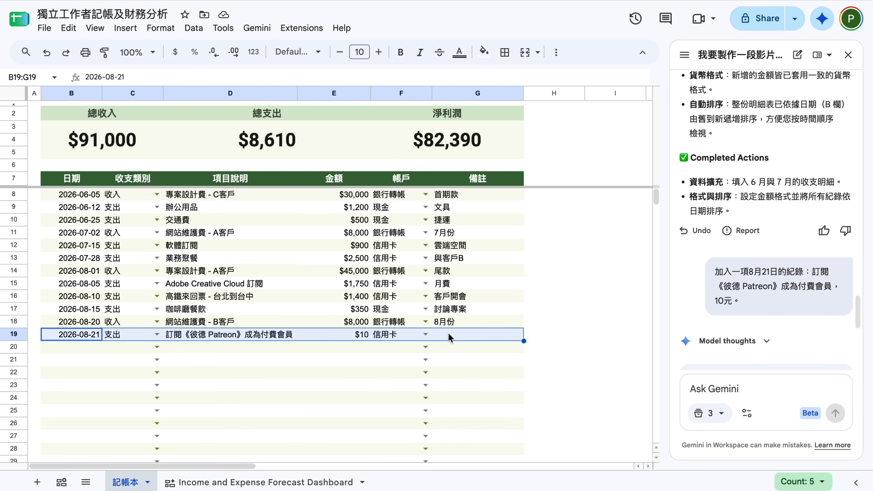
pyautogui.click(487, 336)
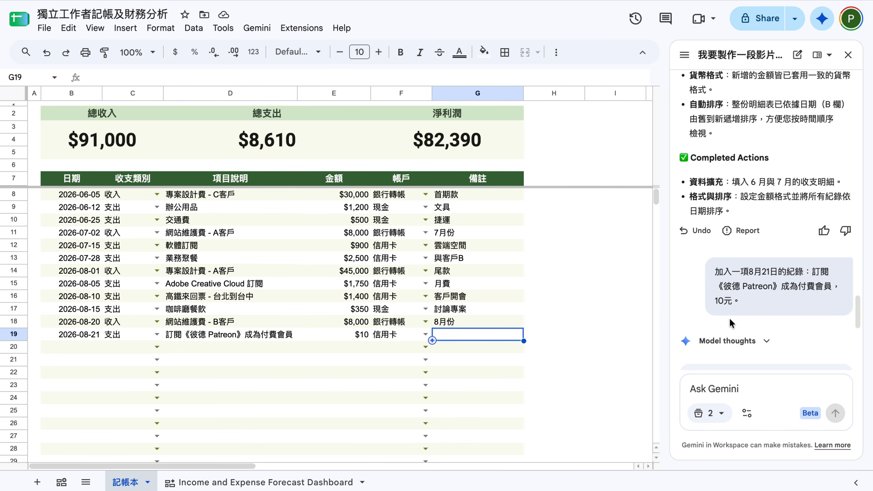
pyautogui.click(572, 310)
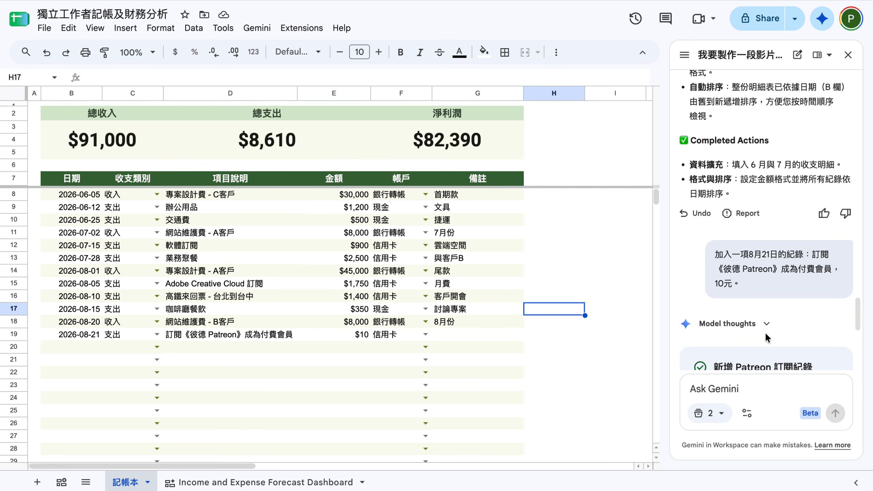
# - Step through the empty ledger row 20 from its 日期 cell to its 備註 cell
pyautogui.click(90, 348)
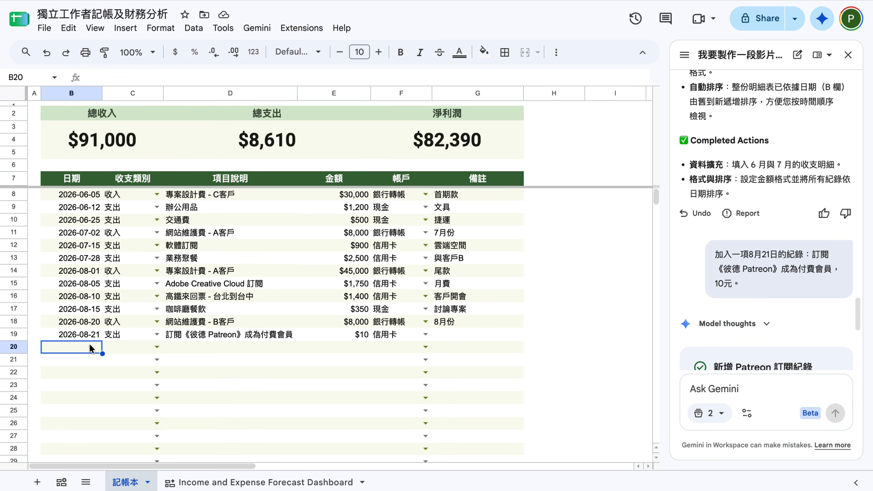
pyautogui.press('Right')
pyautogui.press('Right')
pyautogui.press('Right')
pyautogui.press('Right')
pyautogui.press('Right')
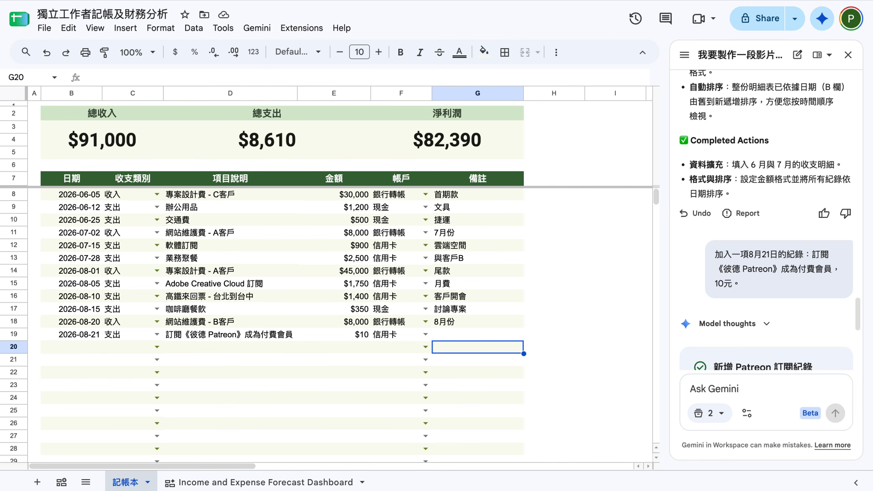
# - Read Gemini's reply about the added Patreon subscription record, and inspect the 總支出 and 總收入 summary cells
pyautogui.moveTo(715, 253); pyautogui.dragTo(740, 276)
pyautogui.click(741, 277)
pyautogui.scroll(-5, 759, 304)
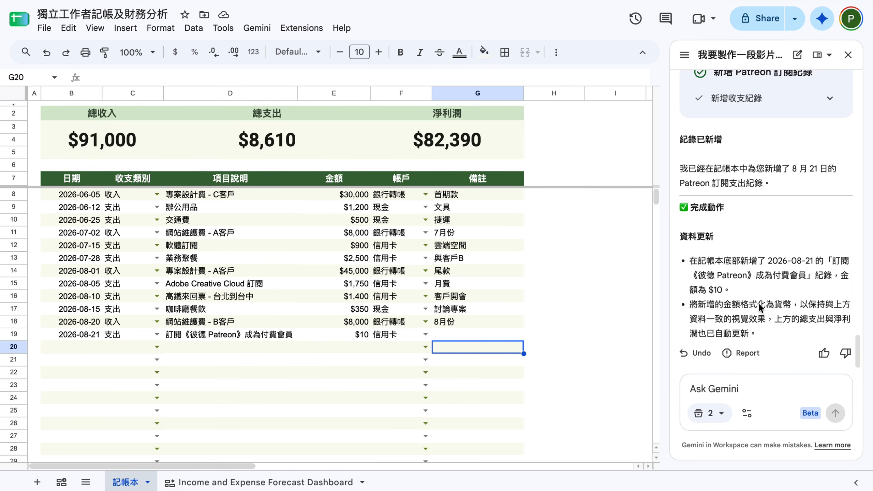
pyautogui.click(283, 141)
pyautogui.click(114, 146)
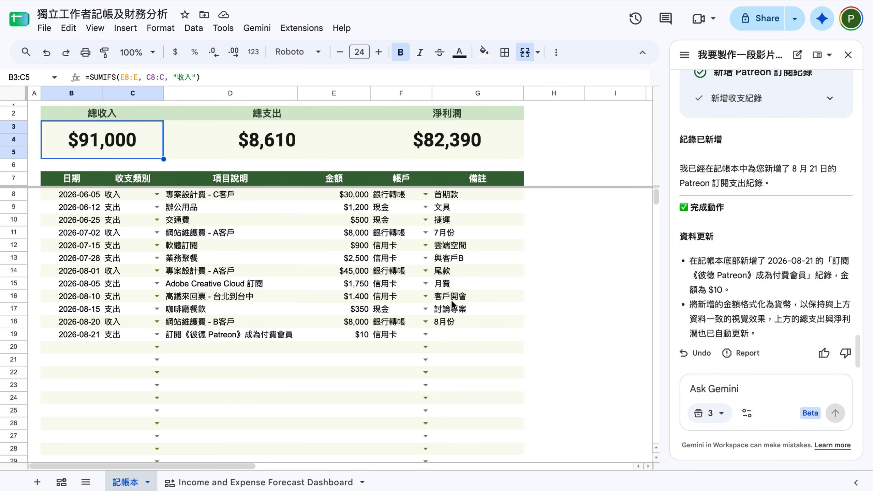
# - Compare the Gemini tools offered in the bookkeeping sheet with those in a blank spreadsheet, checking Create canvas availability
pyautogui.click(747, 413)
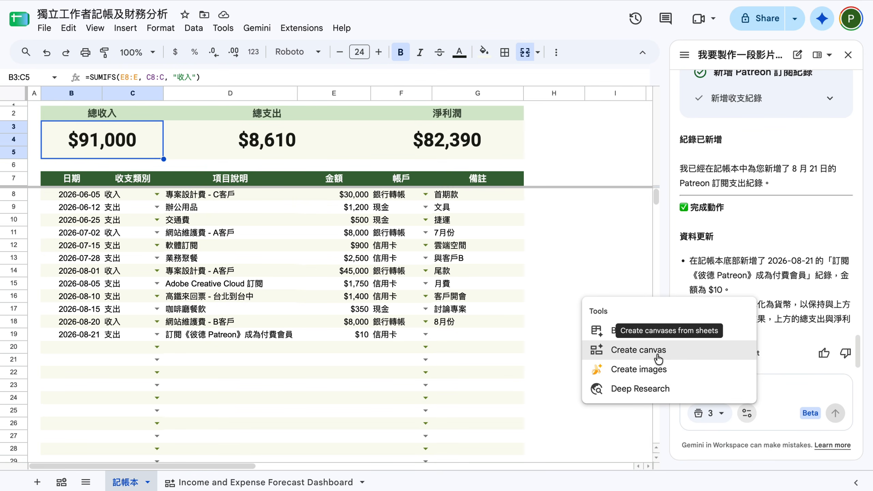
pyautogui.click(641, 355)
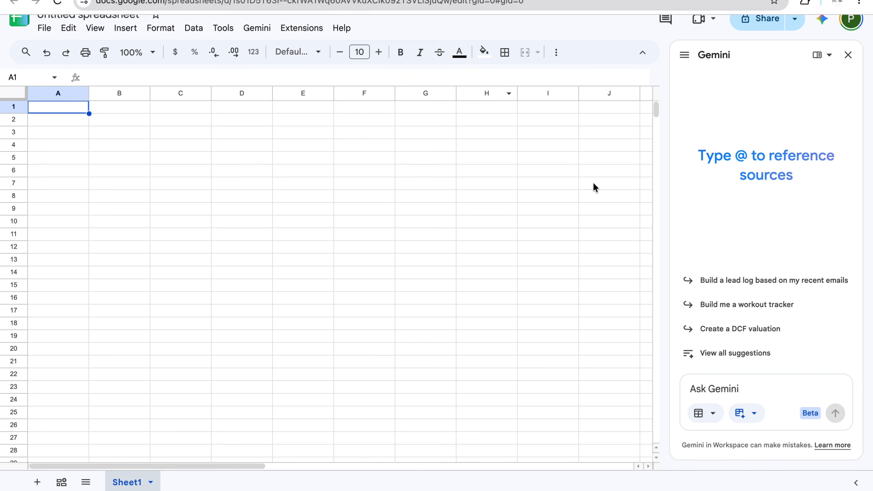
pyautogui.click(753, 414)
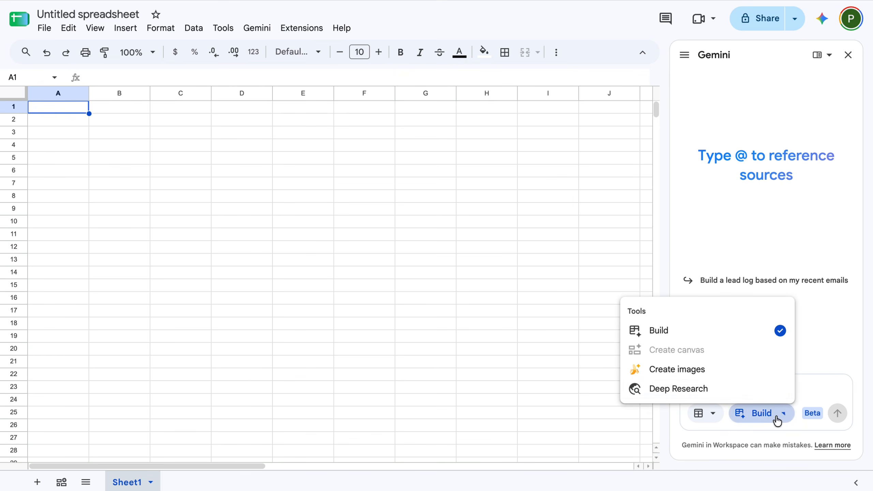
pyautogui.click(734, 245)
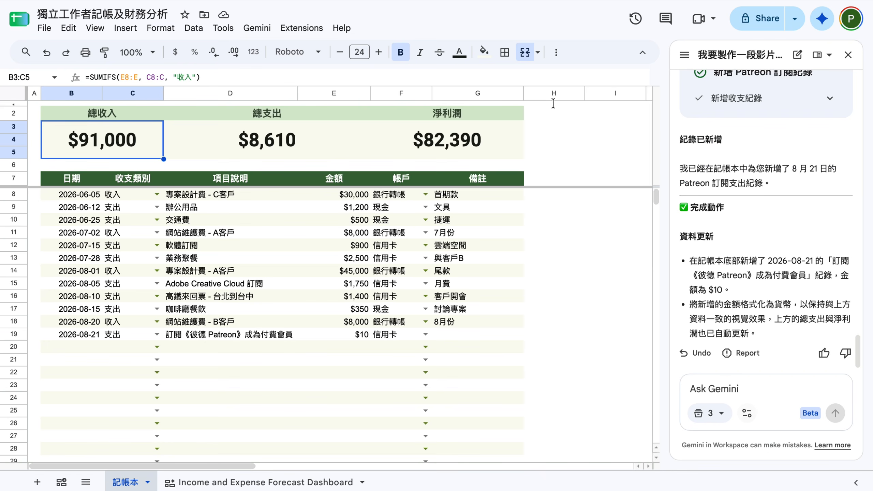
pyautogui.click(750, 416)
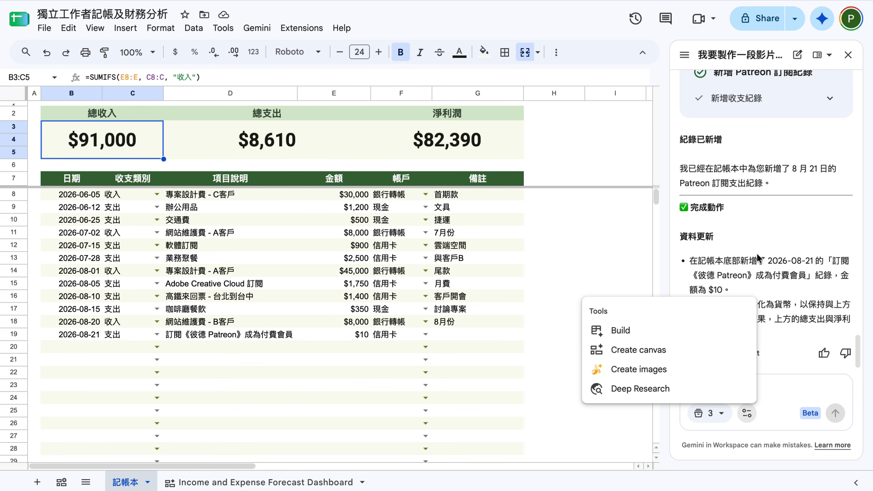
pyautogui.click(742, 244)
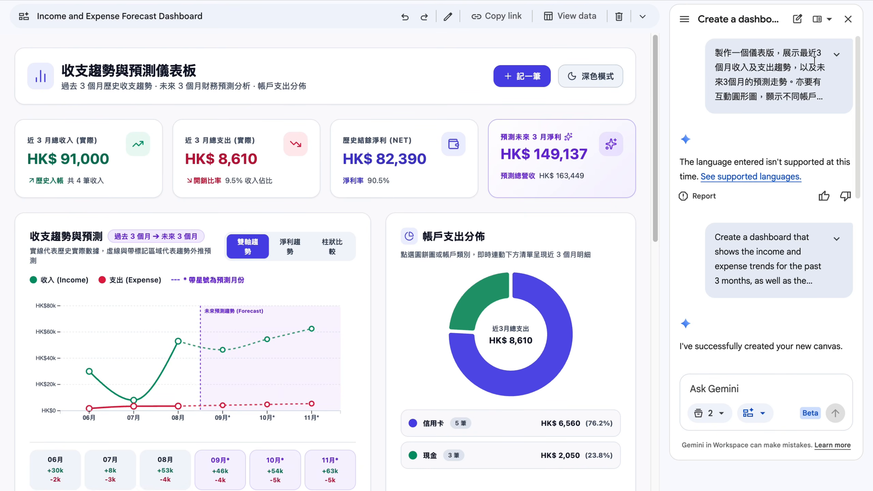
# - Expand the Chinese dashboard prompt in the Gemini chat and read it together with Gemini's reply about the prompt language
pyautogui.click(829, 61)
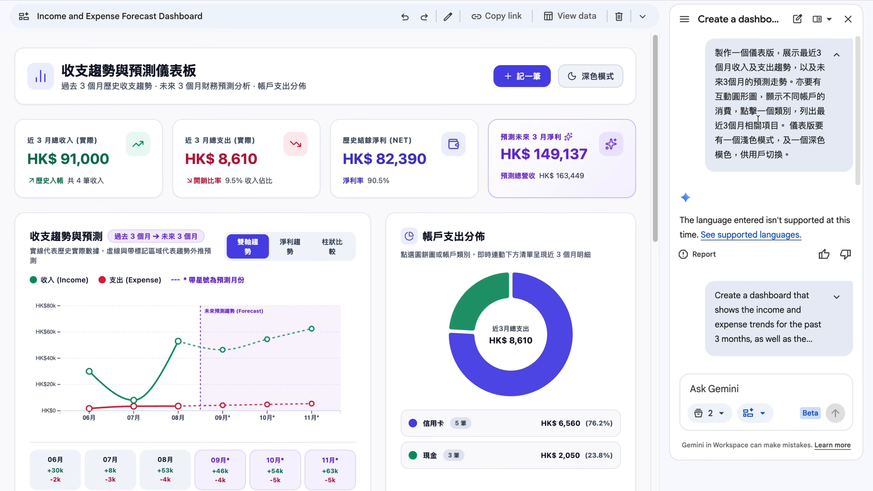
pyautogui.moveTo(680, 220); pyautogui.dragTo(814, 230)
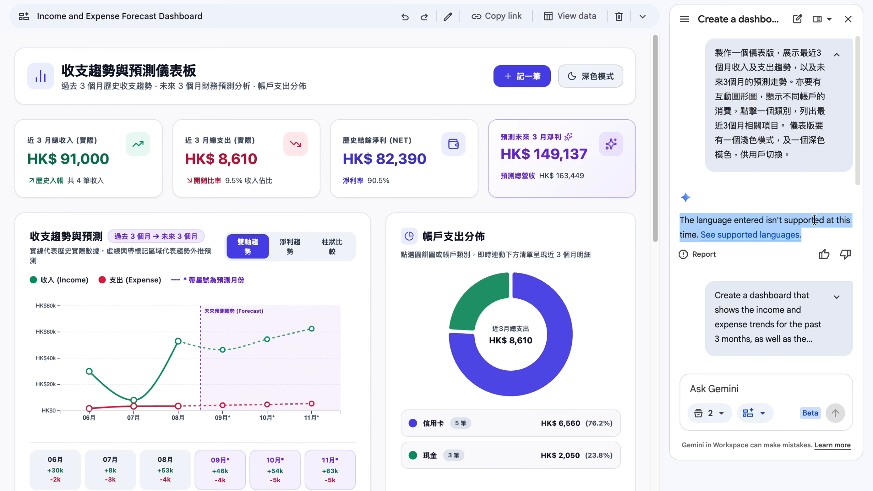
pyautogui.click(814, 218)
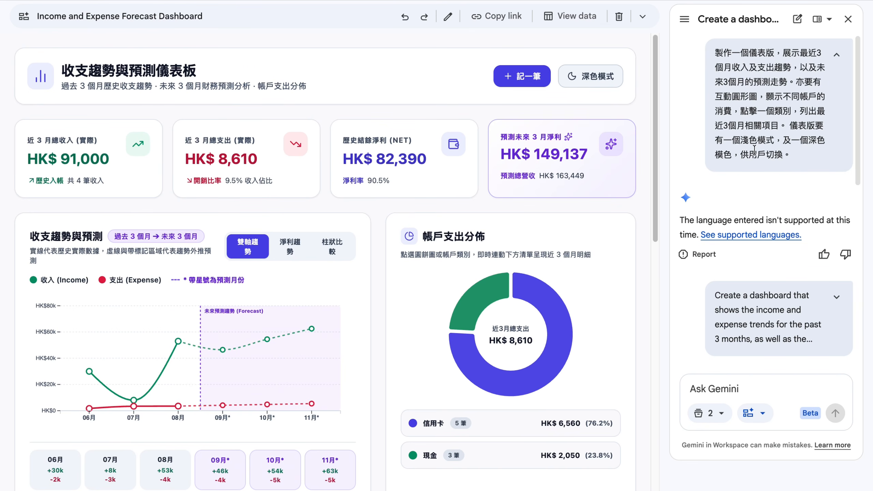
pyautogui.moveTo(803, 164); pyautogui.dragTo(725, 63)
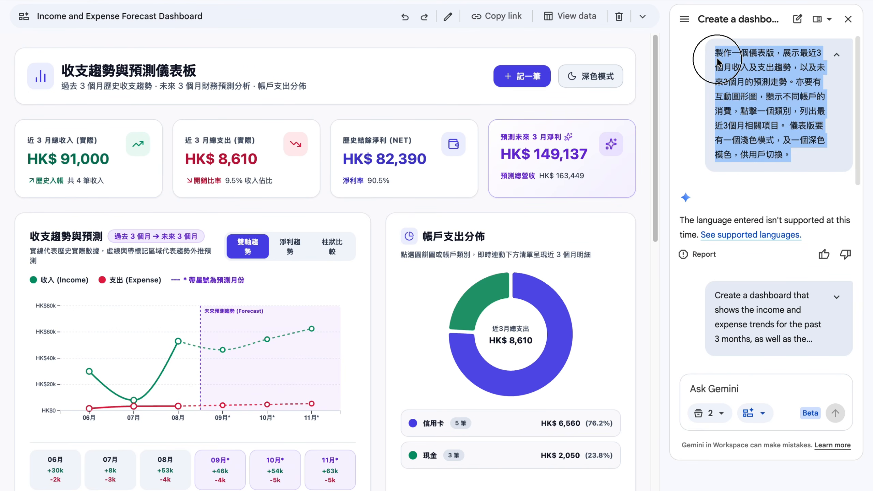
pyautogui.click(746, 112)
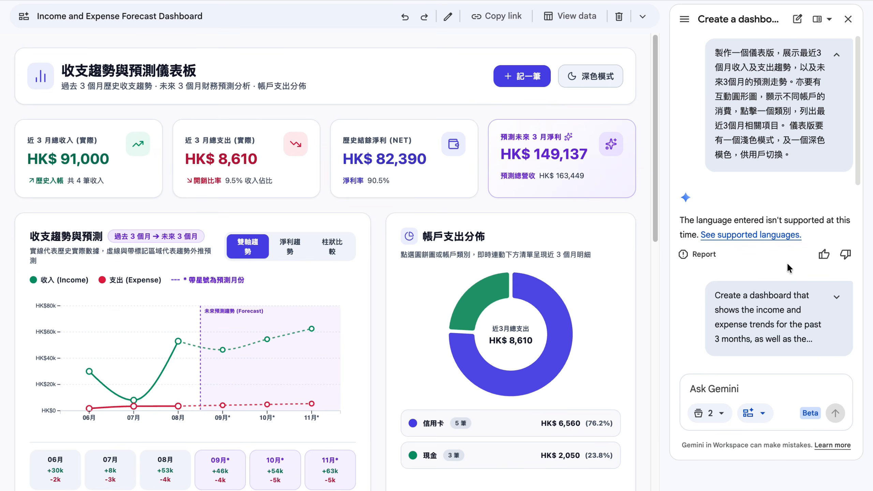
# - Expand the English dashboard prompt in the Gemini chat and read its full text
pyautogui.click(837, 296)
pyautogui.scroll(-3, 809, 255)
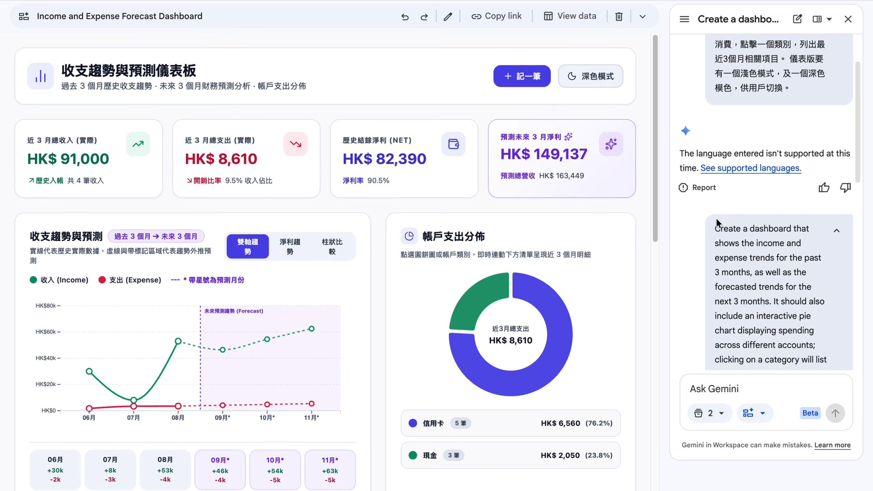
pyautogui.scroll(-1, 716, 228)
pyautogui.scroll(-4, 716, 228)
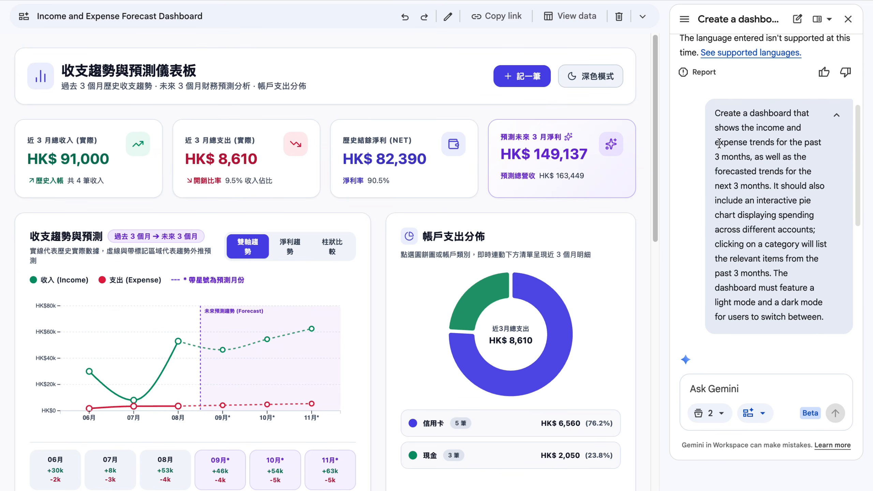
pyautogui.moveTo(715, 113); pyautogui.dragTo(829, 314)
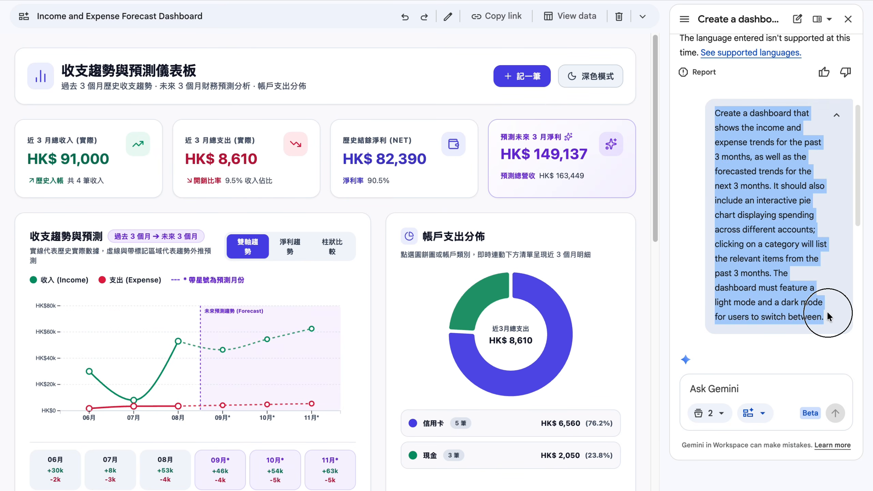
pyautogui.click(812, 271)
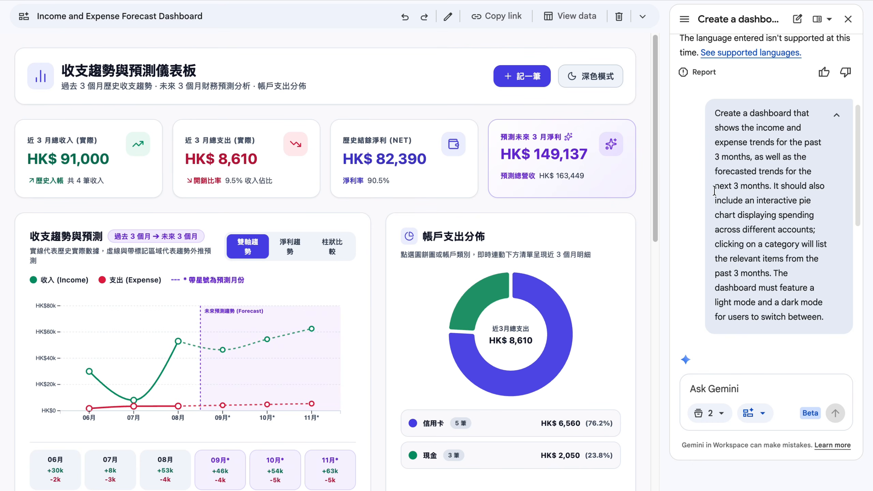
pyautogui.scroll(-1, 743, 209)
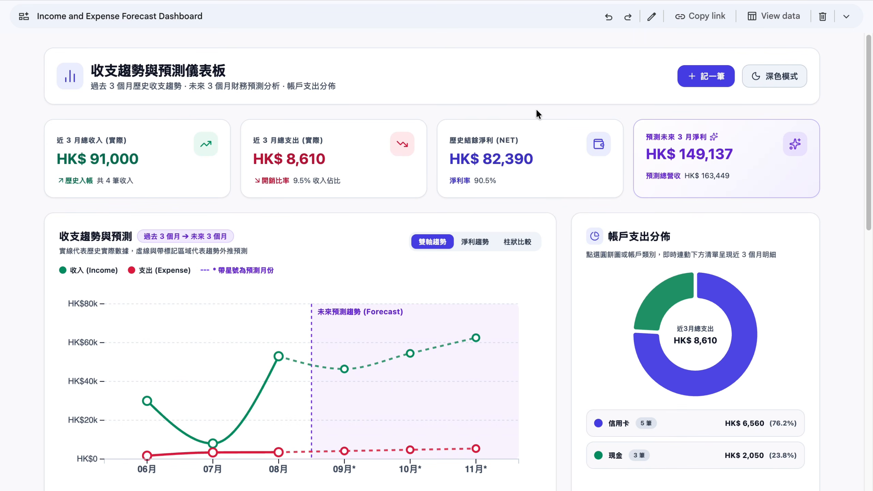
# - Test the dashboard's 深色模式 and 淺色模式 by switching between them several times, ending in light mode
pyautogui.scroll(-1, 538, 111)
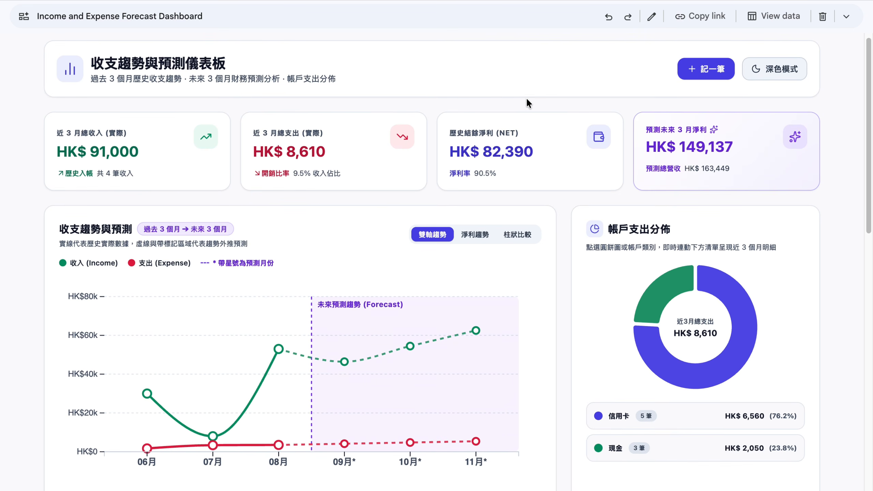
pyautogui.click(786, 71)
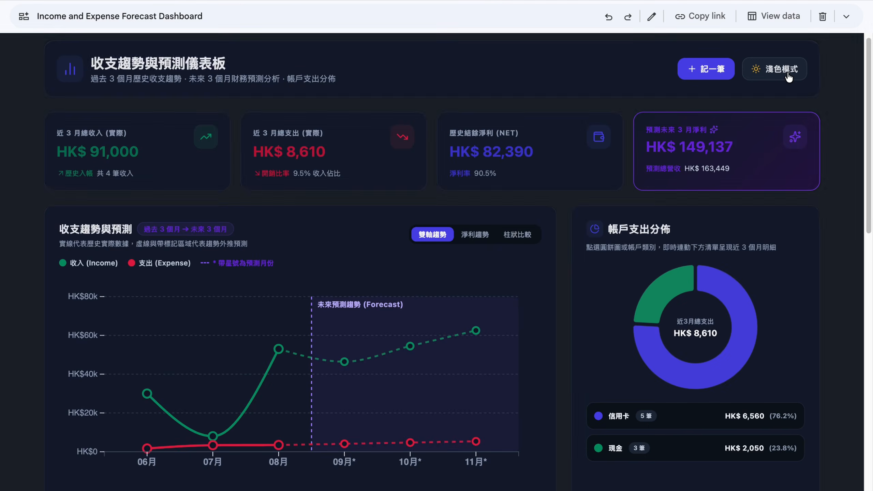
pyautogui.click(788, 73)
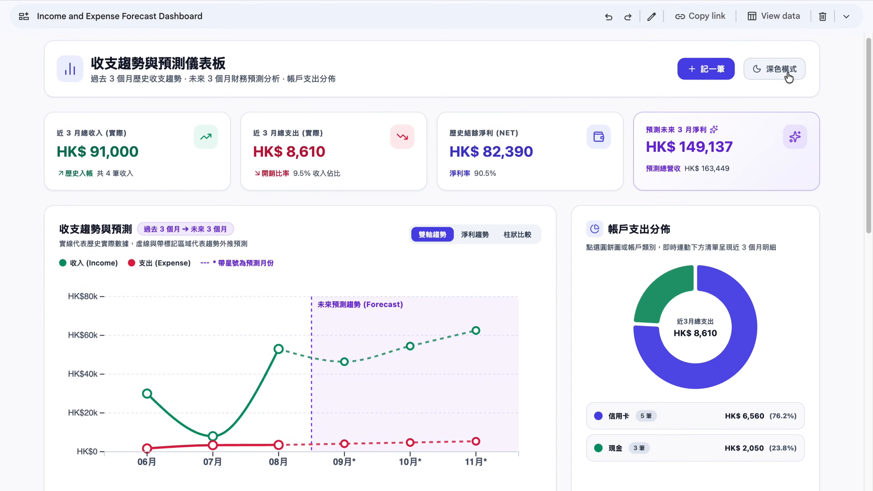
pyautogui.click(788, 75)
pyautogui.click(788, 75)
pyautogui.click(789, 76)
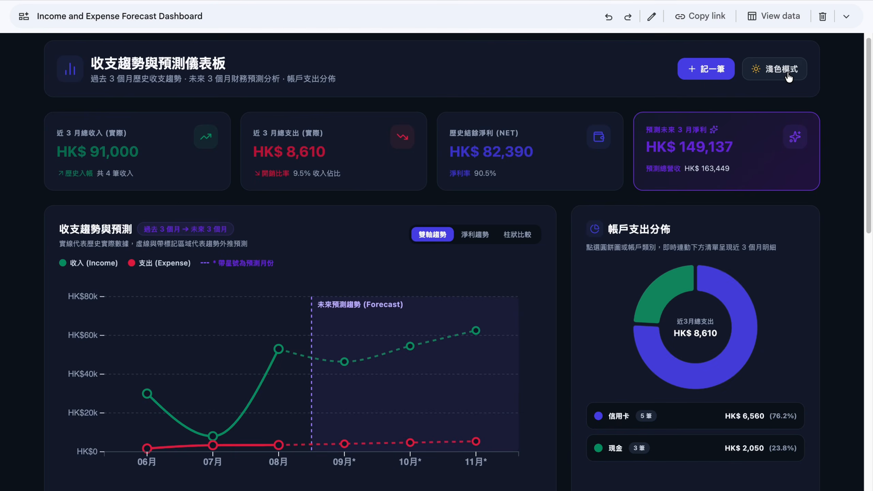
pyautogui.click(788, 76)
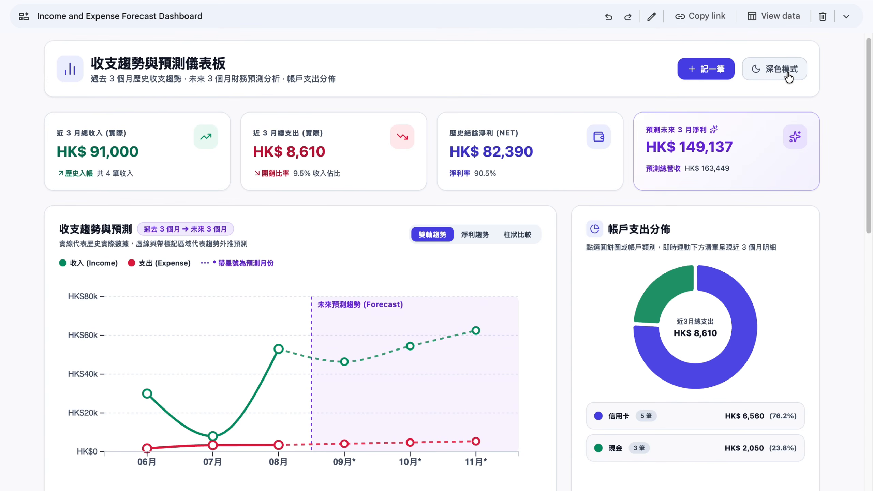
# - Examine the monthly income and expense figures on the 收支趨勢與預測 chart, covering both historical and forecast months
pyautogui.click(698, 74)
pyautogui.scroll(-4, 568, 130)
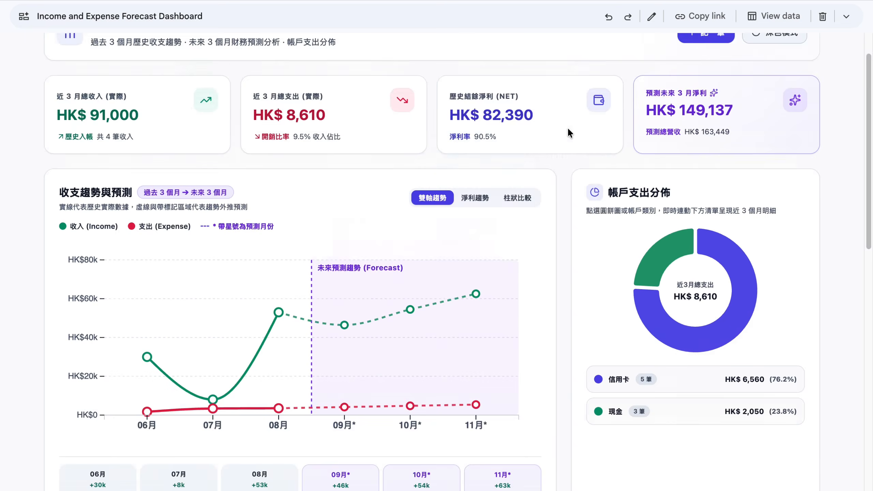
pyautogui.scroll(-1, 569, 129)
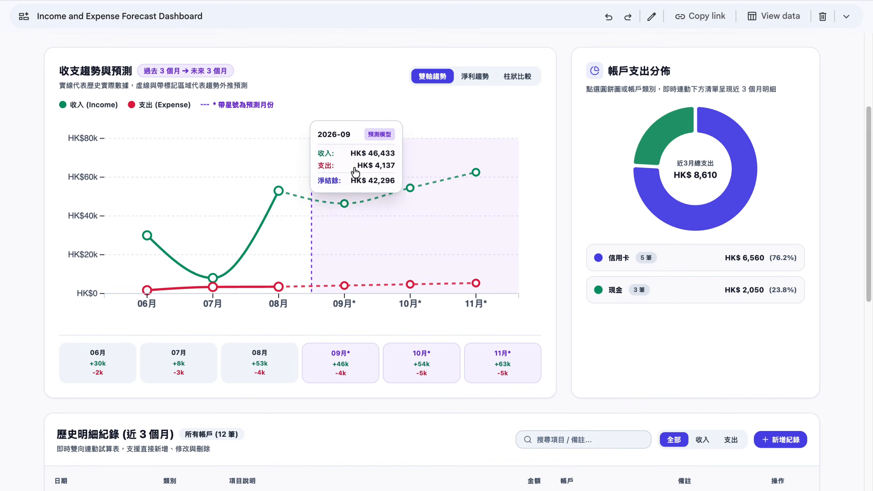
pyautogui.moveTo(286, 200)
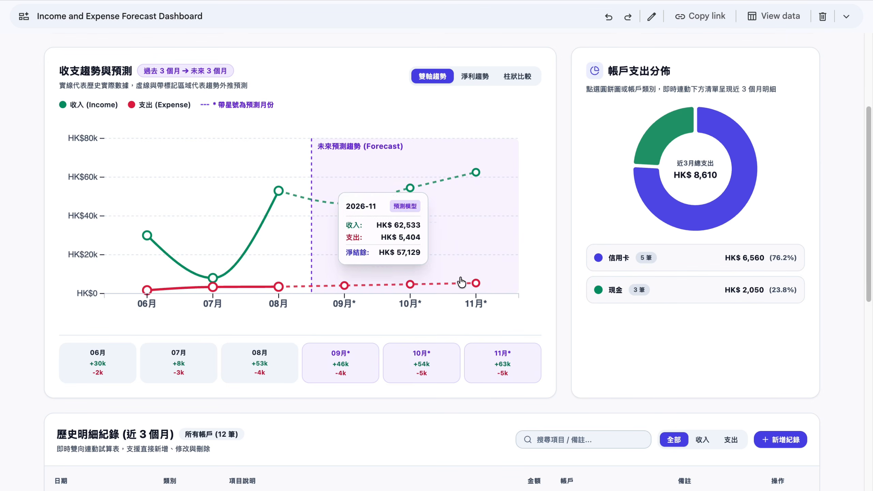
pyautogui.moveTo(270, 293)
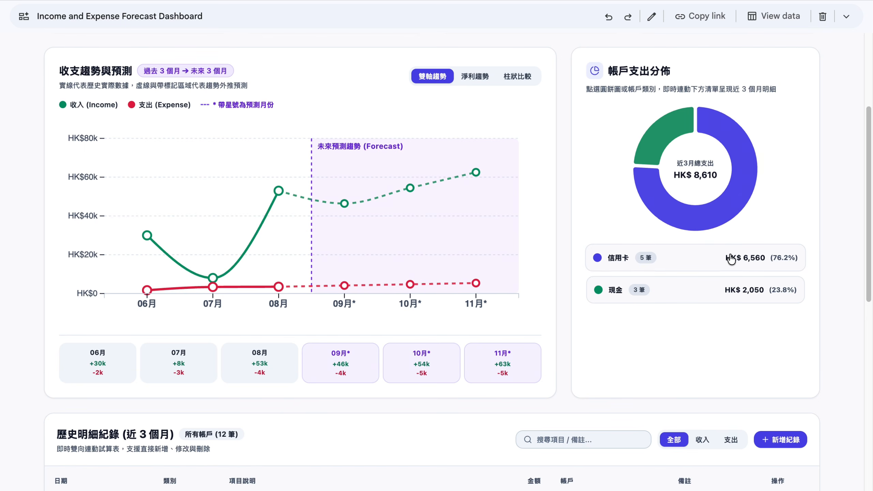
# - Filter the dashboard by the 信用卡 slice of the 帳戶支出分佈 chart and review the matching history records
pyautogui.click(714, 217)
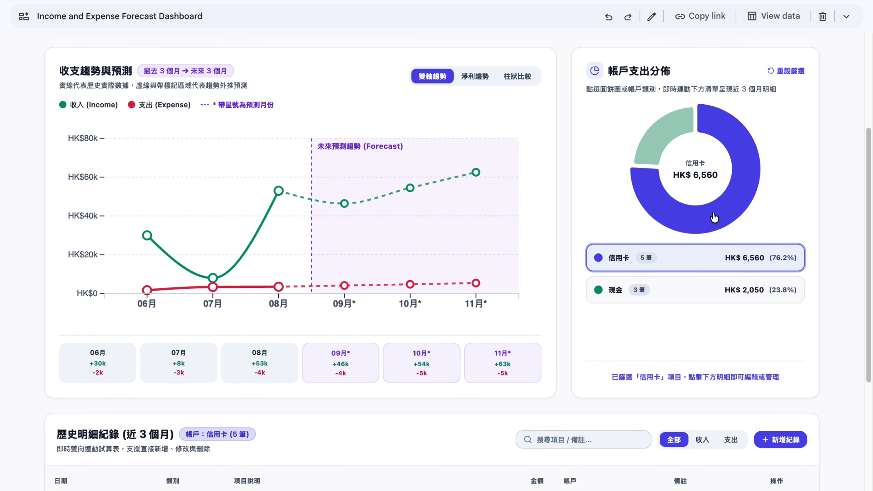
pyautogui.scroll(-5, 577, 308)
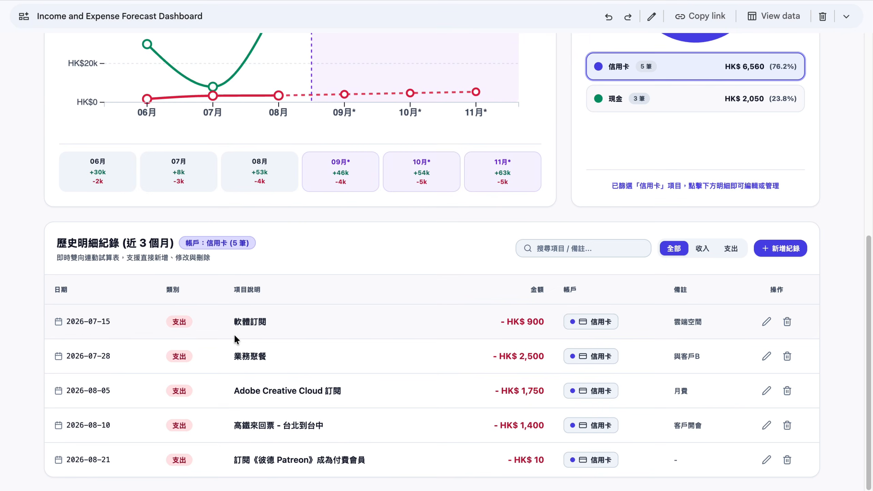
pyautogui.scroll(4, 483, 297)
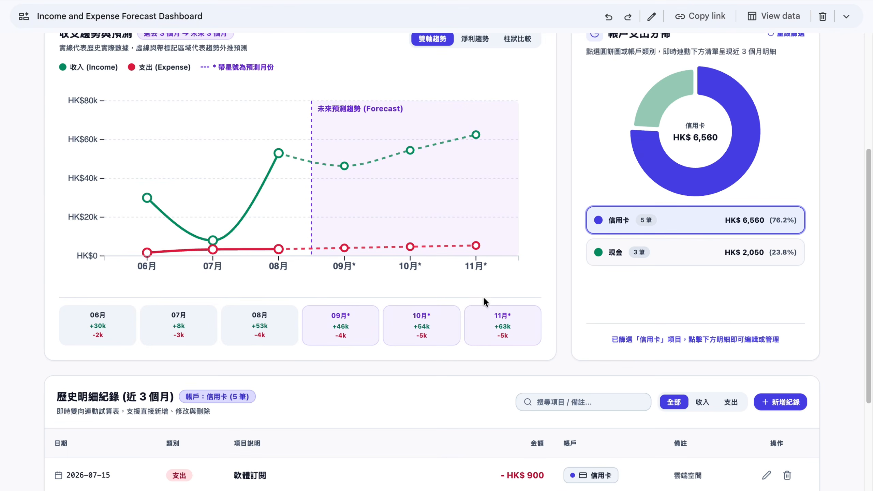
# - Change the account filter to the 現金 slice and review the cash records in 歷史明細紀錄
pyautogui.click(660, 114)
pyautogui.scroll(-2, 571, 263)
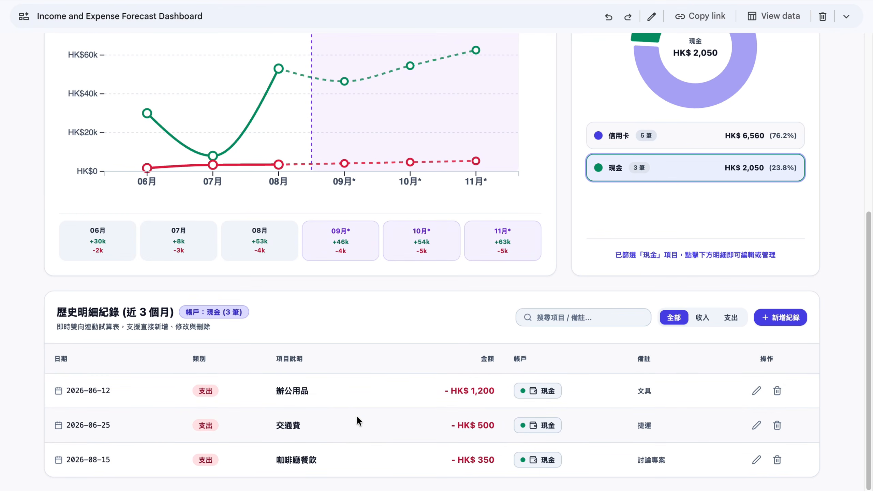
pyautogui.scroll(8, 346, 410)
# - Set the account filter back to 信用卡 and look through its history records again
pyautogui.click(741, 331)
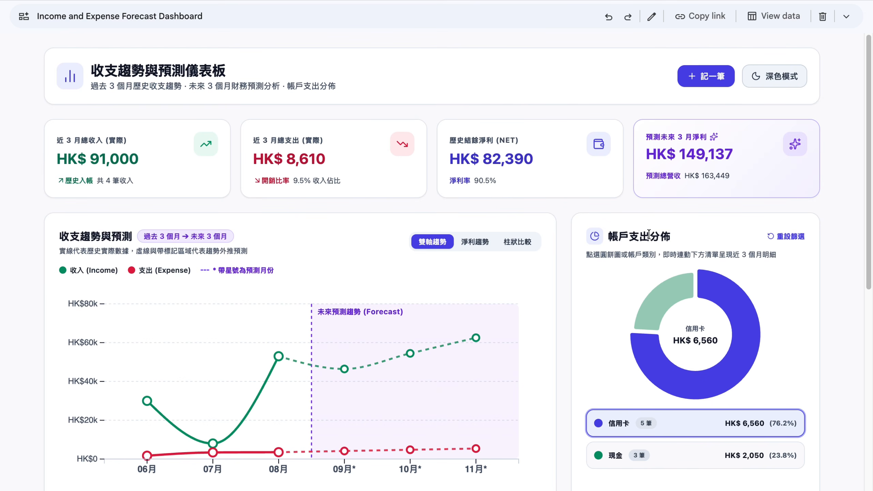
pyautogui.scroll(-8, 688, 258)
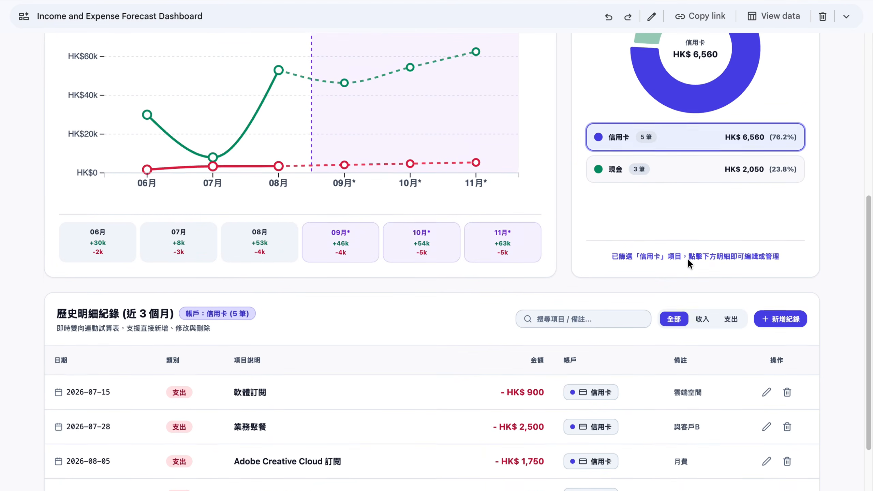
pyautogui.scroll(-3, 688, 258)
pyautogui.scroll(11, 688, 258)
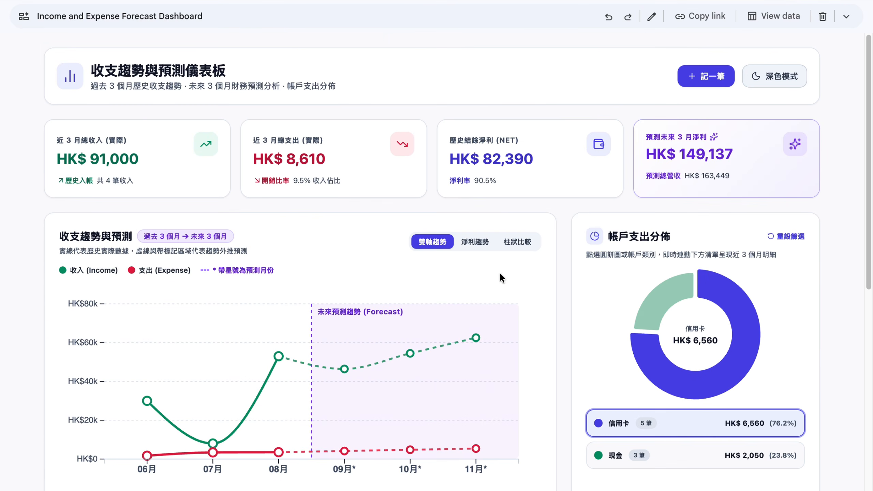
# - Switch the 收支趨勢與預測 chart to the 柱狀比較 view
pyautogui.scroll(-4, 500, 278)
pyautogui.click(516, 117)
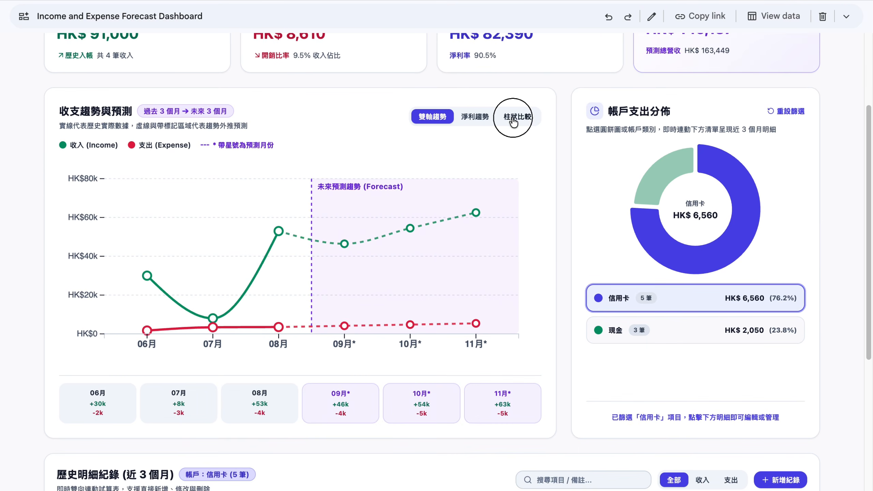
# - View the 收支趨勢與預測 chart as 淨利趨勢, return it to 雙軸趨勢, and look over the summary cards and account breakdown
pyautogui.click(486, 119)
pyautogui.click(432, 117)
pyautogui.scroll(2, 528, 228)
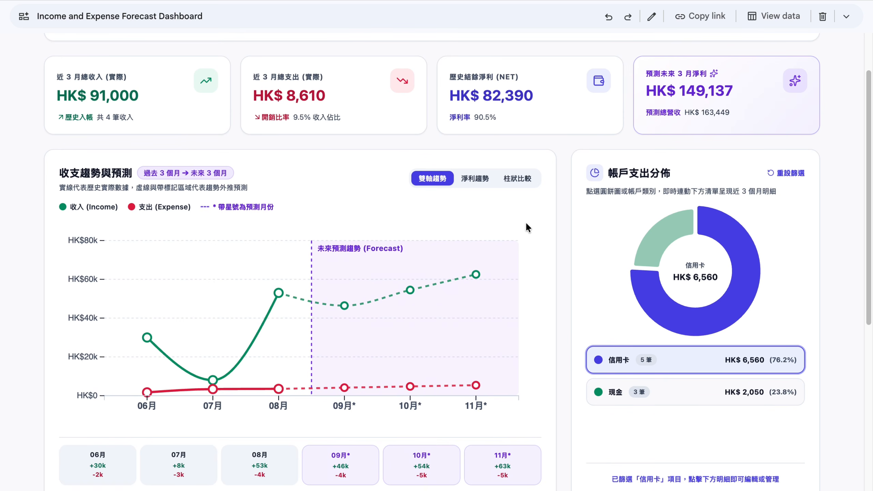
pyautogui.scroll(2, 695, 208)
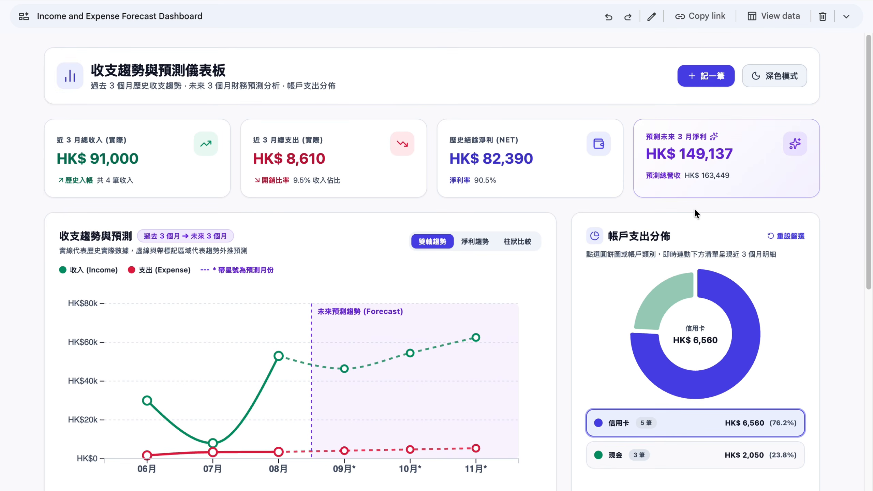
pyautogui.scroll(-4, 695, 211)
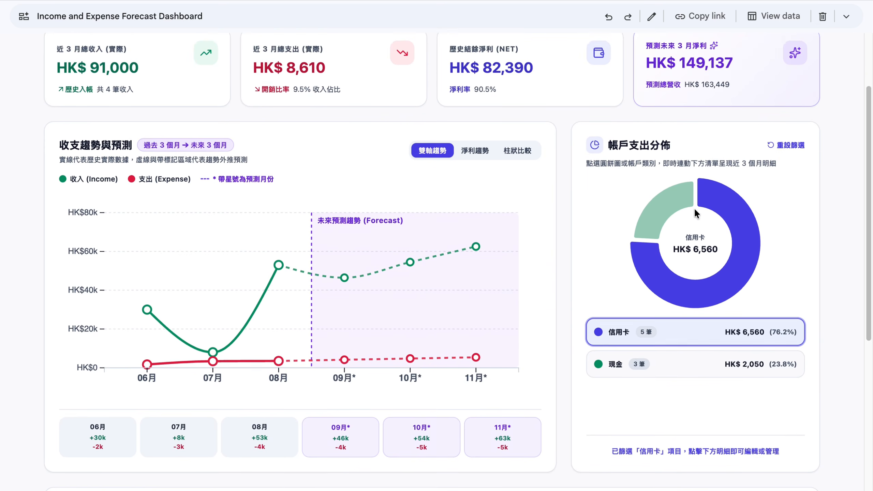
pyautogui.scroll(-3, 695, 207)
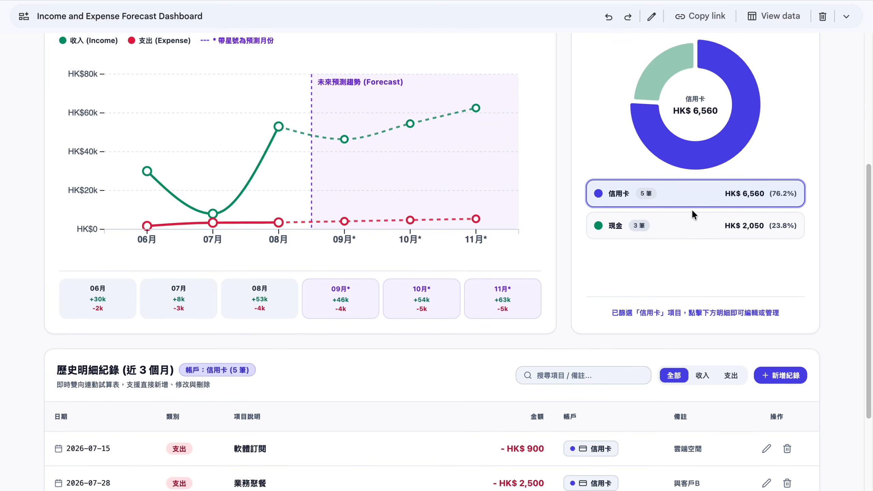
pyautogui.scroll(7, 692, 214)
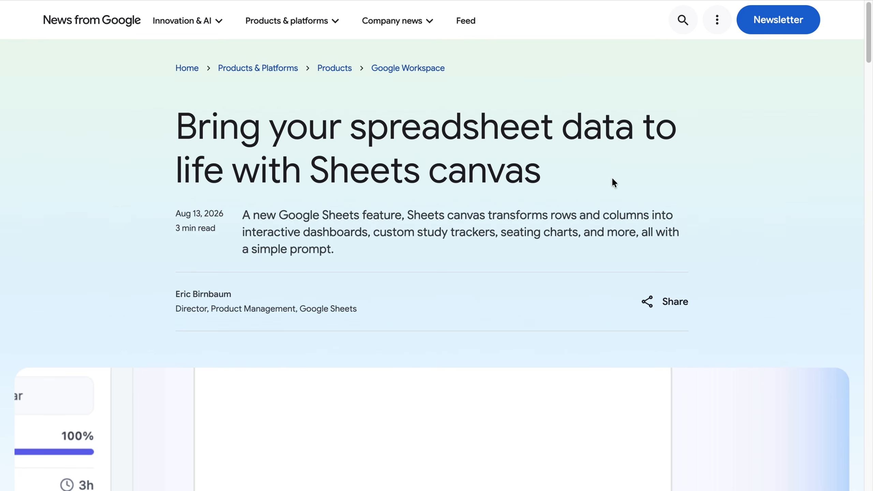
# - Read the introduction and the "Visualize your data in new ways" section of Google's Sheets canvas announcement article
pyautogui.scroll(-1, 758, 262)
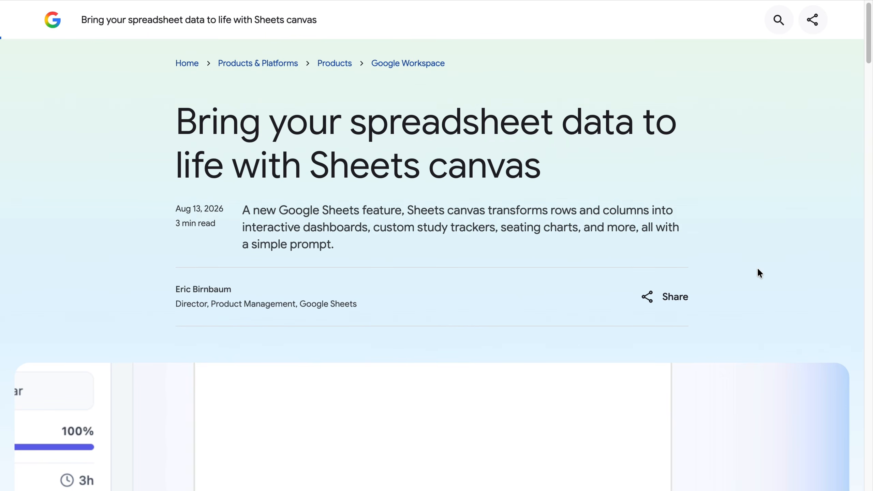
pyautogui.scroll(-1, 759, 271)
pyautogui.scroll(-10, 758, 270)
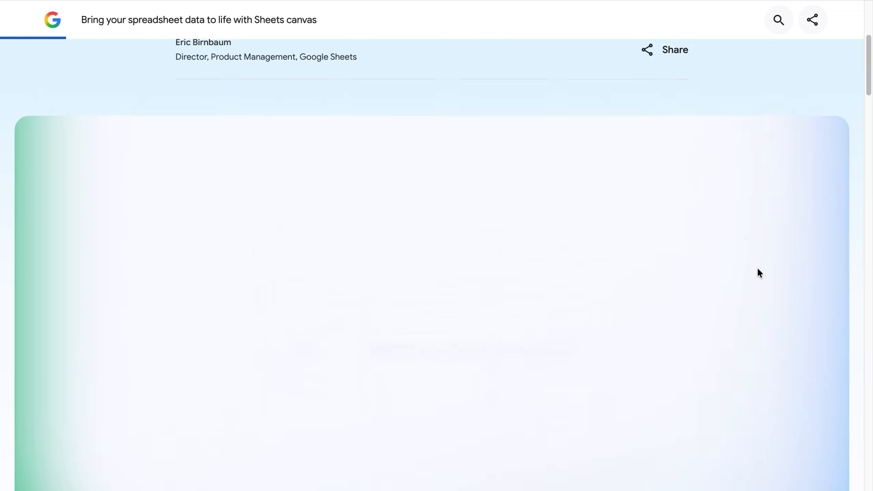
pyautogui.scroll(-15, 758, 271)
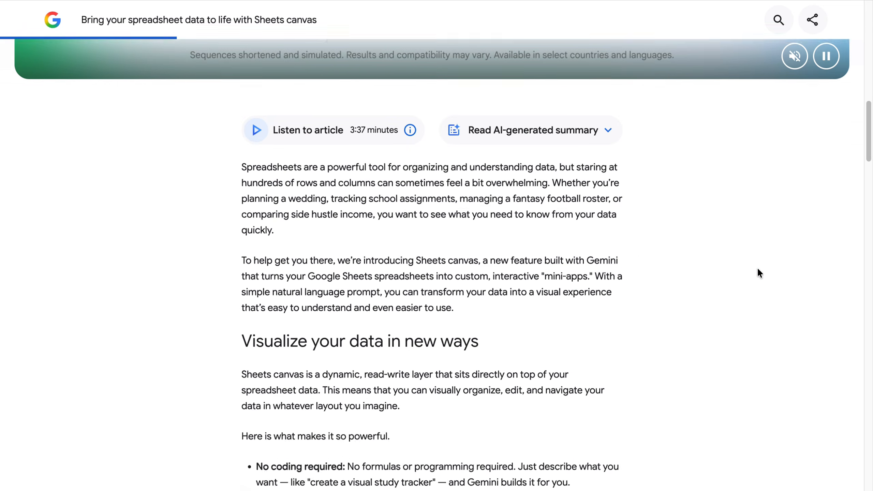
# - Read through the article's three examples covering the school year, a fantasy football league and wedding planning
pyautogui.scroll(-1, 759, 273)
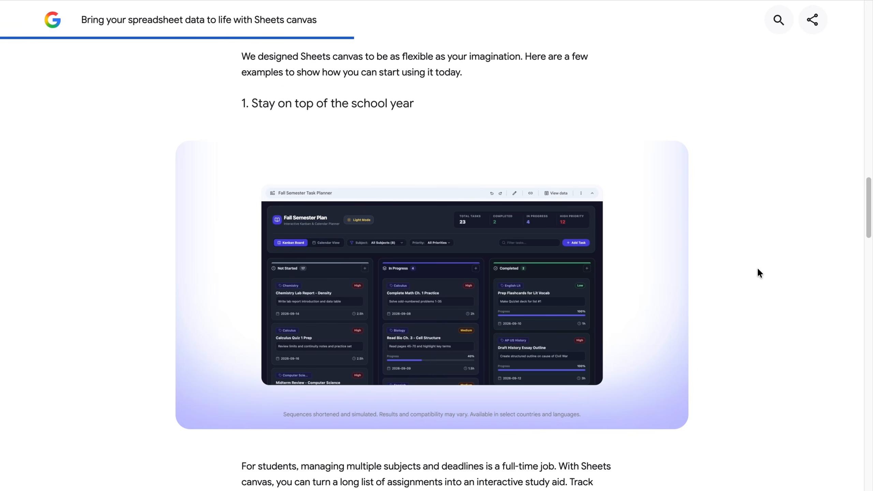
pyautogui.scroll(-10, 777, 291)
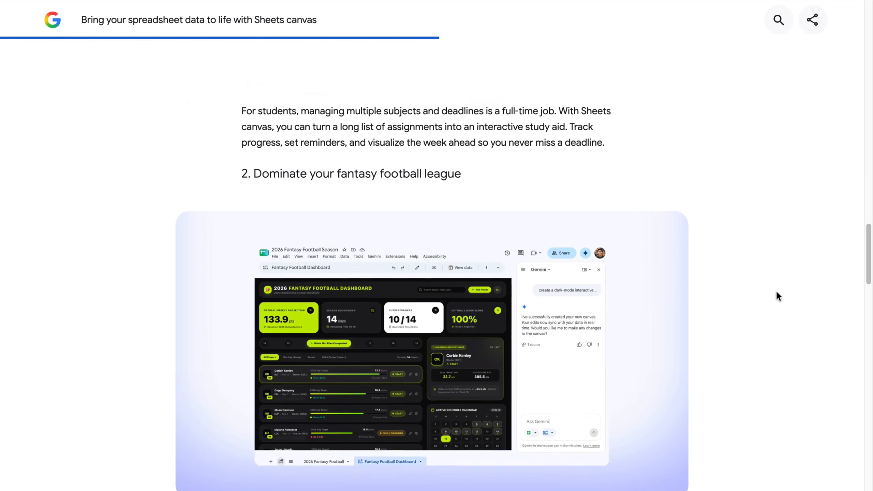
pyautogui.scroll(-2, 777, 290)
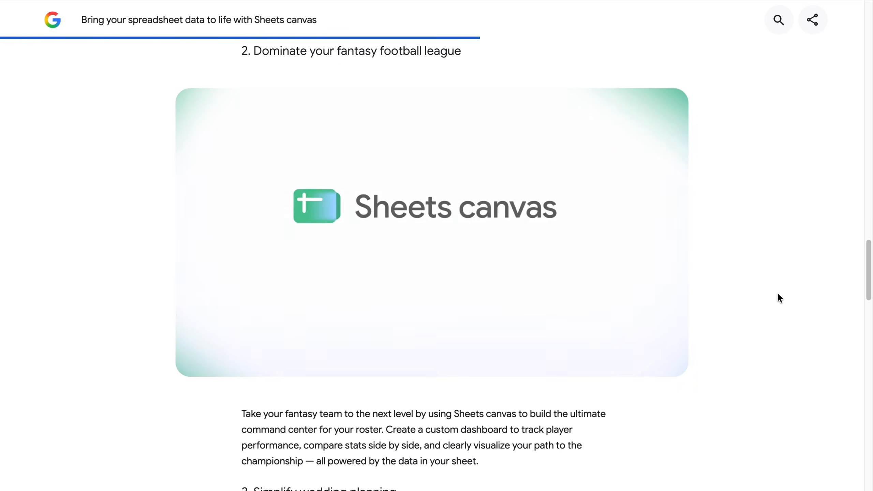
pyautogui.scroll(-10, 779, 295)
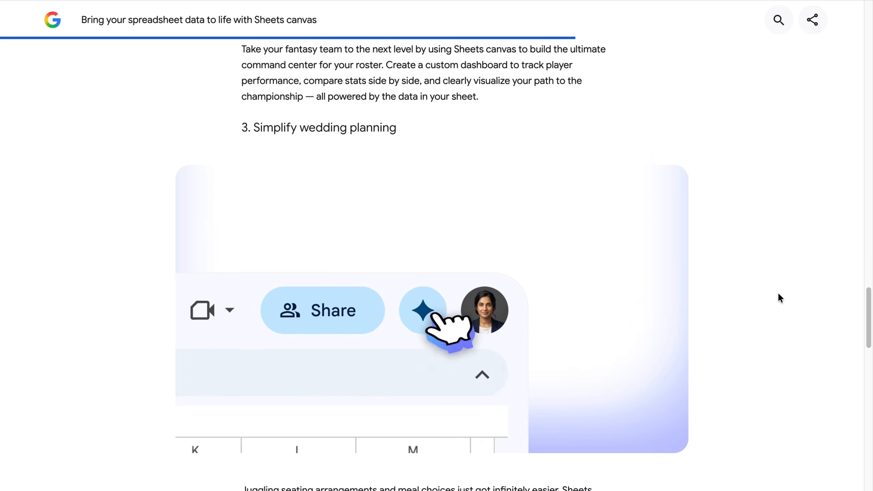
pyautogui.scroll(-2, 779, 295)
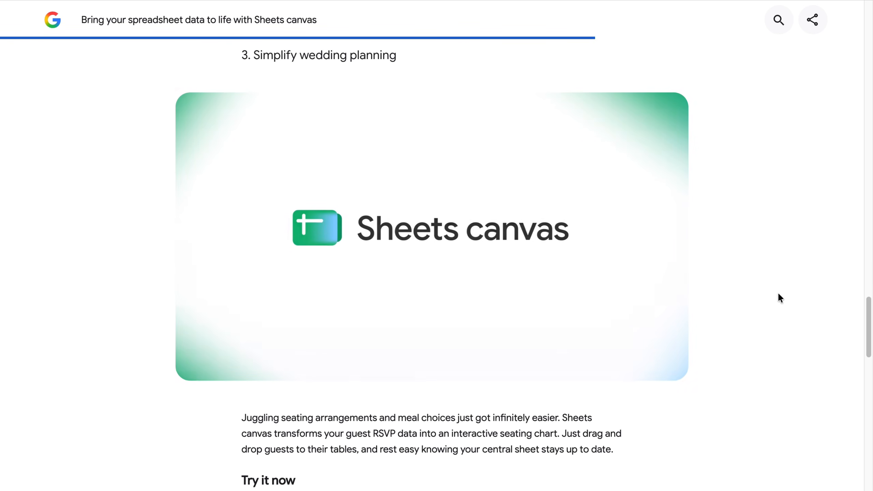
pyautogui.scroll(-2, 781, 298)
pyautogui.scroll(-6, 779, 295)
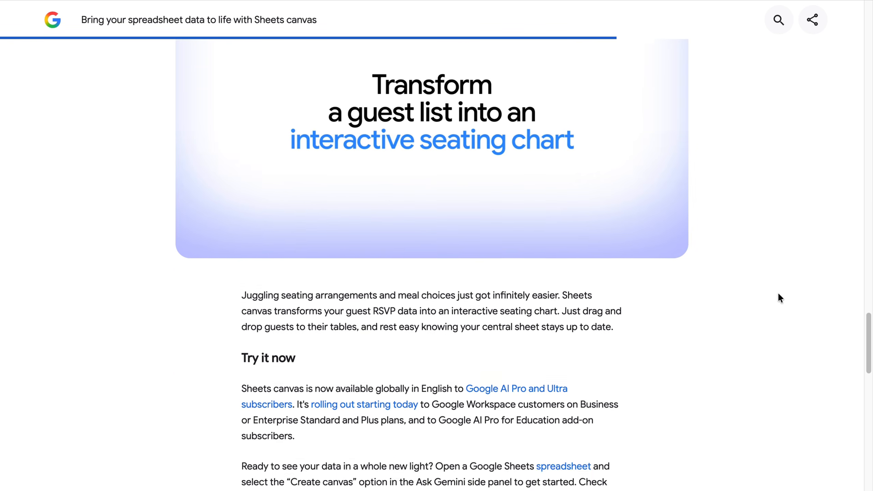
# - Read the article's "Try it now" section on availability and highlight the supported language
pyautogui.scroll(-2, 780, 294)
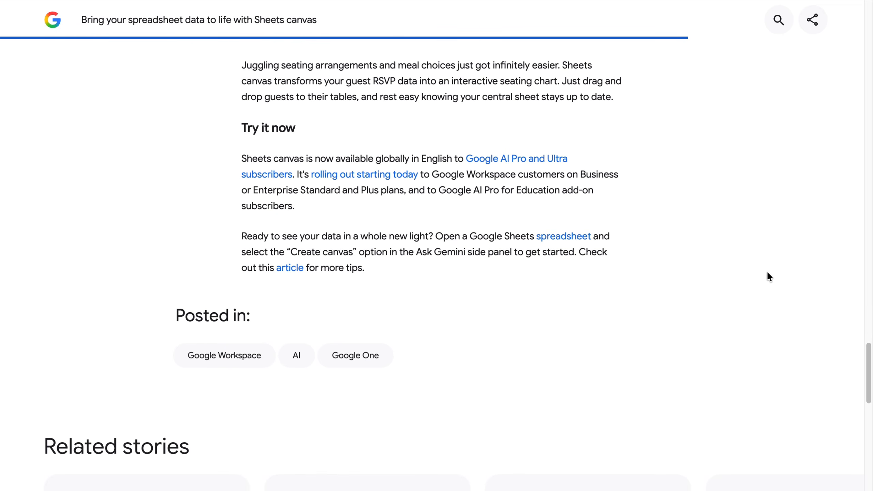
pyautogui.moveTo(453, 158); pyautogui.dragTo(421, 157)
pyautogui.click(741, 174)
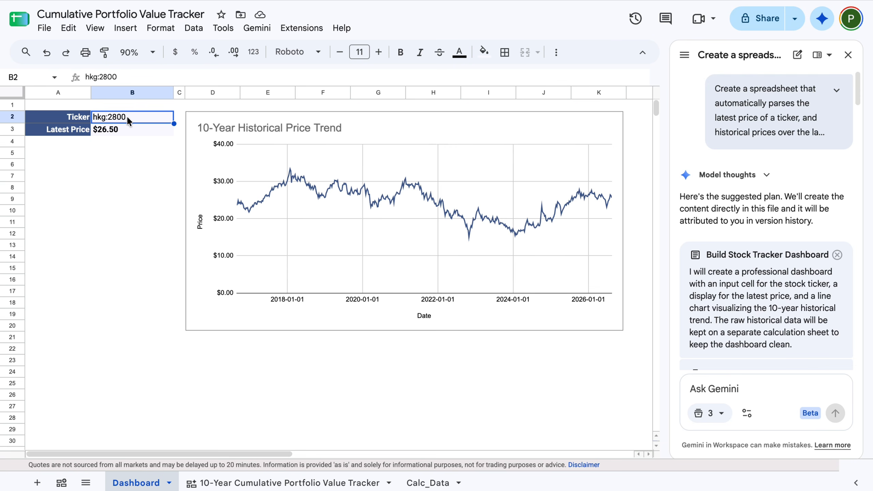
# - In the Cumulative Portfolio Value Tracker spreadsheet, check the Latest Price formula and set the ticker in cell B2 to hkg:0005
pyautogui.press('Down')
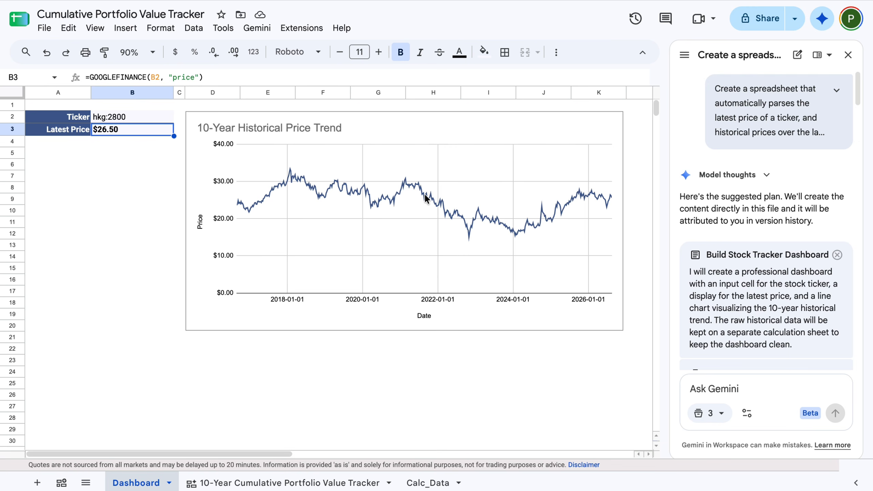
pyautogui.click(131, 120)
pyautogui.doubleClick(131, 122)
pyautogui.press('BackSpace')
pyautogui.press('BackSpace')
pyautogui.press('BackSpace')
pyautogui.press('BackSpace')
pyautogui.write('0005')
pyautogui.press('Return')
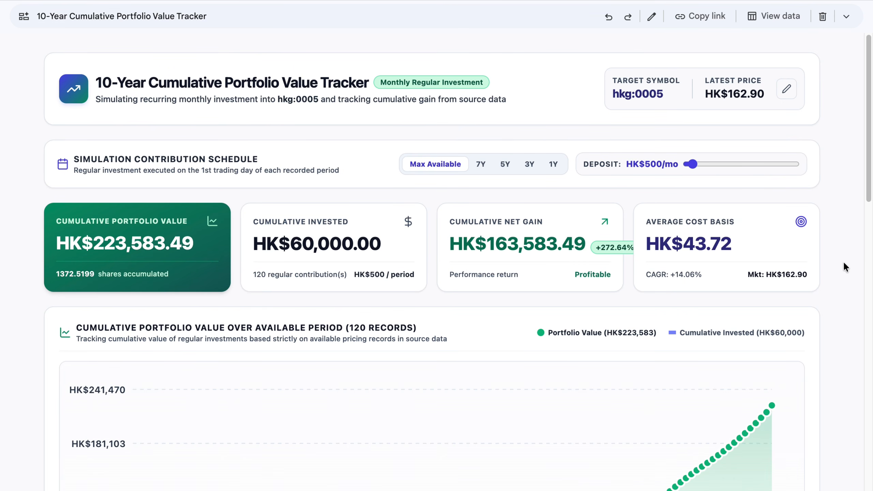
# - Change the target symbol on the 10-Year Cumulative Portfolio Value Tracker canvas to hkg:0001 and save it
pyautogui.scroll(-1, 844, 262)
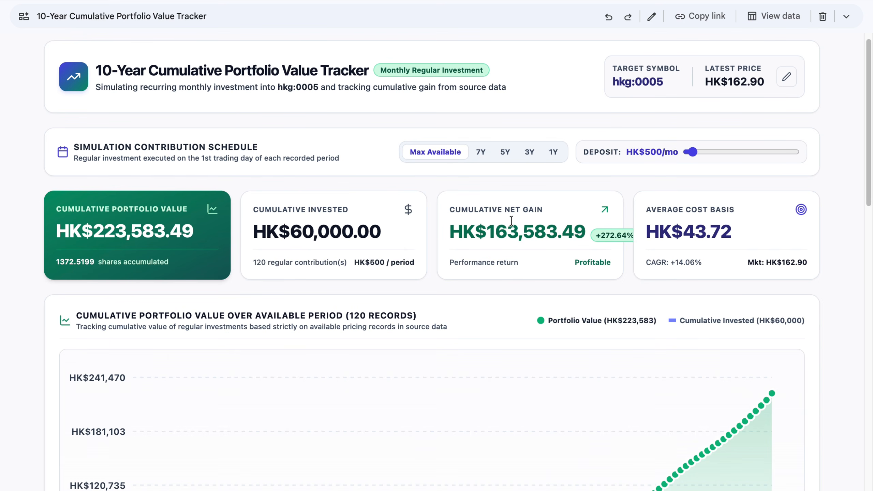
pyautogui.click(787, 83)
pyautogui.click(634, 83)
pyautogui.press('BackSpace')
pyautogui.write('1')
pyautogui.click(737, 88)
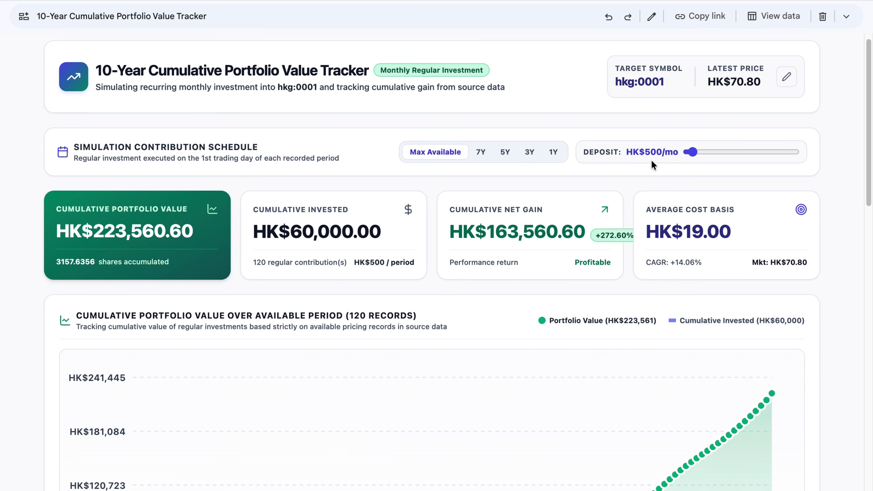
# - Compare the simulation at monthly deposits of HK$1,000 and HK$300, and return the deposit to HK$500
pyautogui.moveTo(693, 152)
pyautogui.mouseDown()
pyautogui.moveTo(733, 157)
pyautogui.moveTo(688, 157)
pyautogui.moveTo(700, 158)
pyautogui.mouseUp()
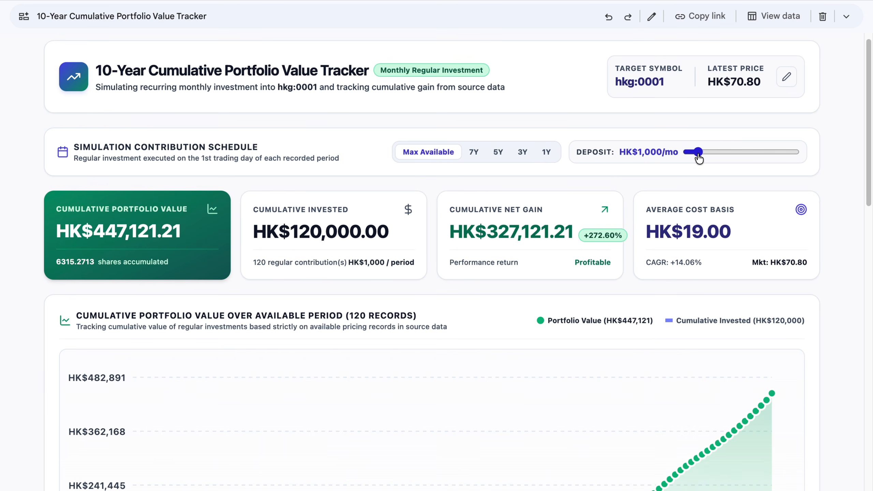
pyautogui.click(691, 156)
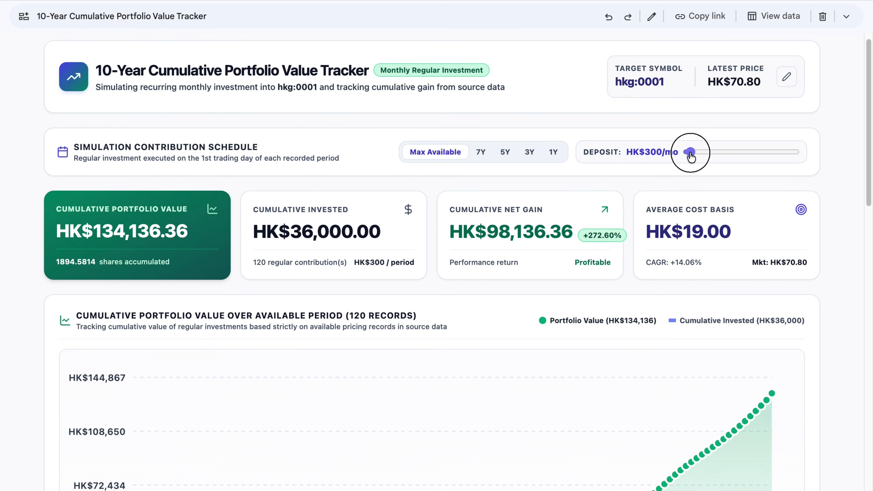
pyautogui.moveTo(691, 157); pyautogui.dragTo(699, 157)
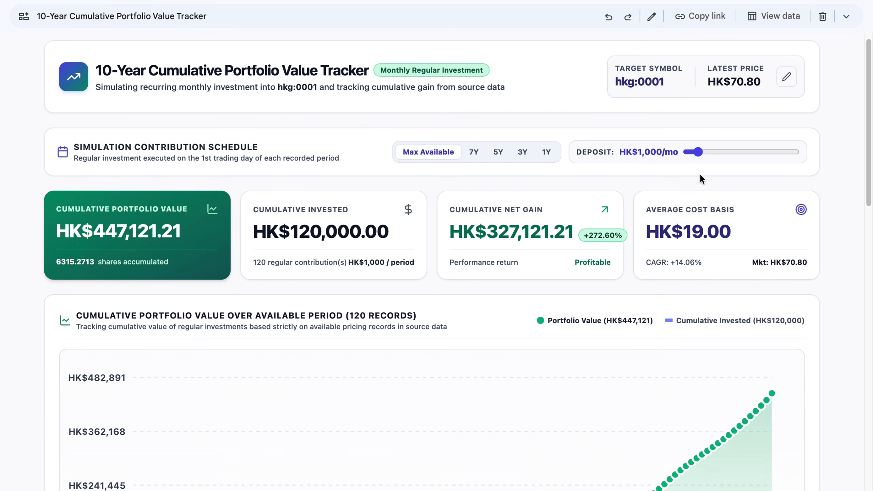
pyautogui.click(695, 154)
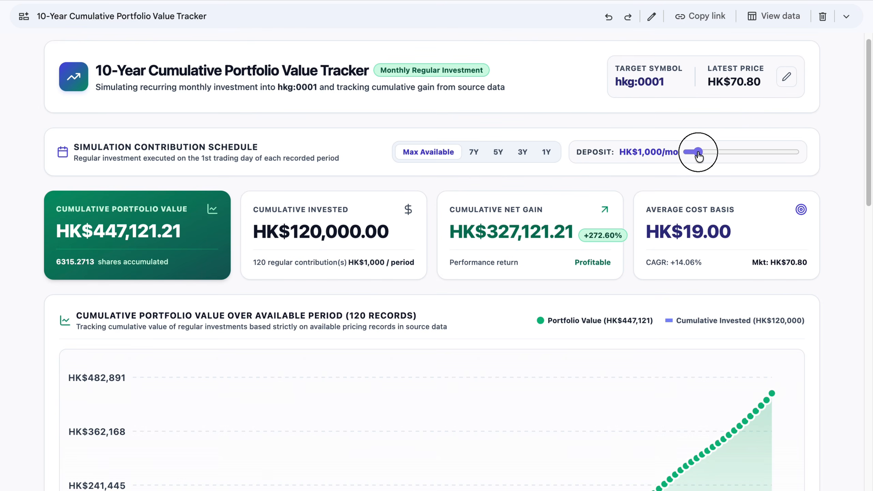
pyautogui.moveTo(695, 156); pyautogui.dragTo(694, 157)
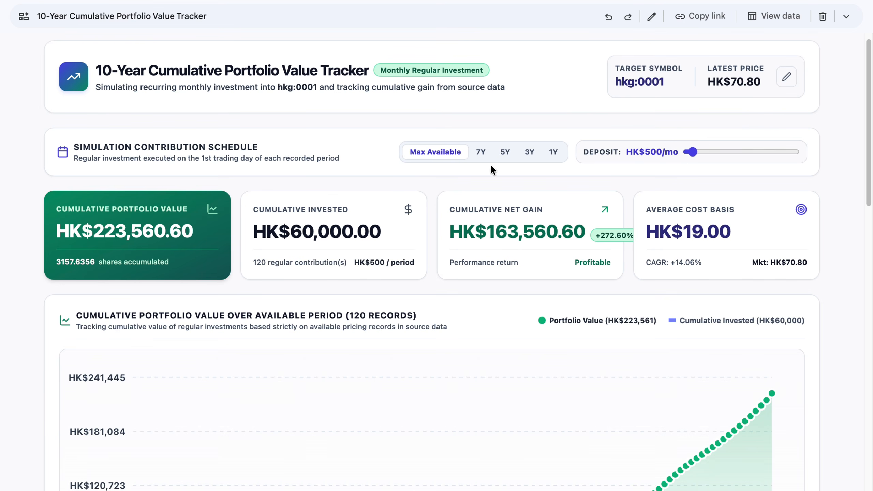
# - Compare the simulation over the 7Y, 5Y, 3Y and 1Y periods, and return the period to Max Available
pyautogui.click(482, 156)
pyautogui.click(504, 156)
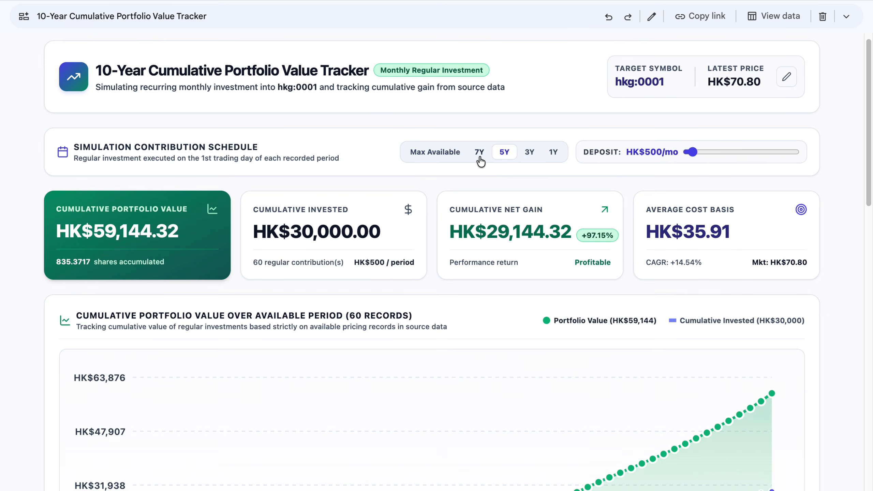
pyautogui.click(457, 156)
pyautogui.click(529, 156)
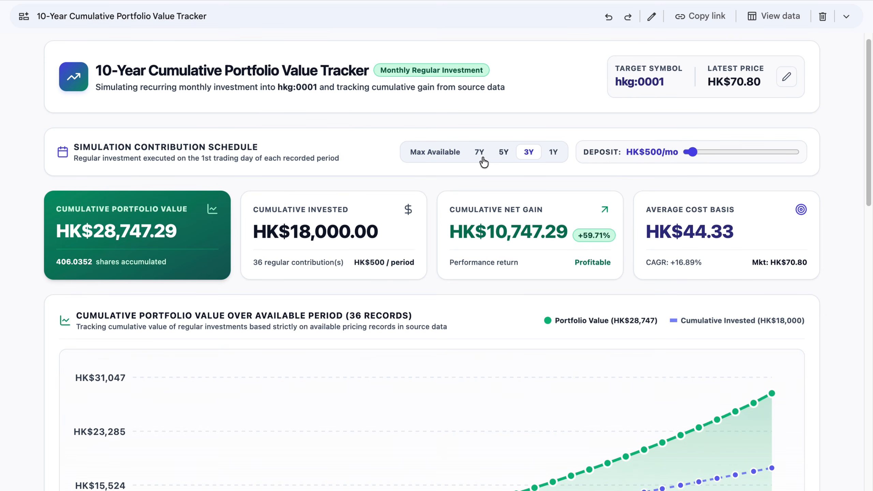
pyautogui.click(554, 154)
pyautogui.click(455, 156)
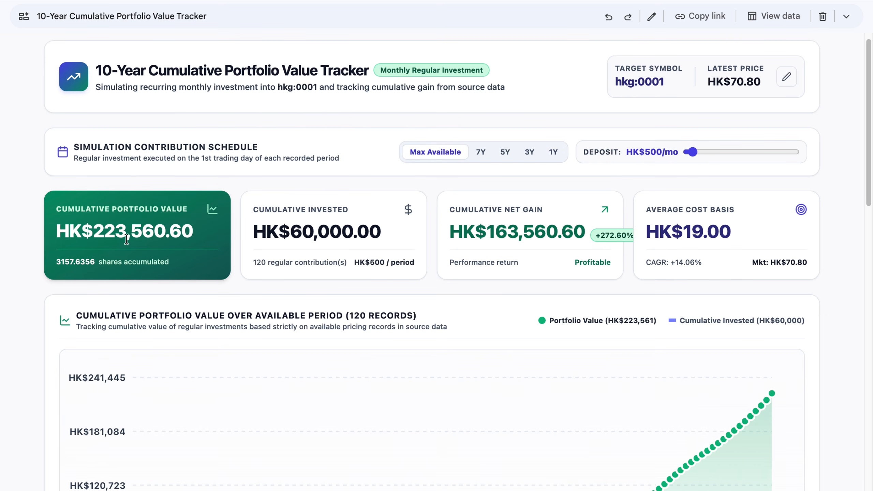
# - Highlight and read the cumulative portfolio value, cumulative invested and cumulative net gain figures on the summary cards
pyautogui.moveTo(59, 234); pyautogui.dragTo(191, 236)
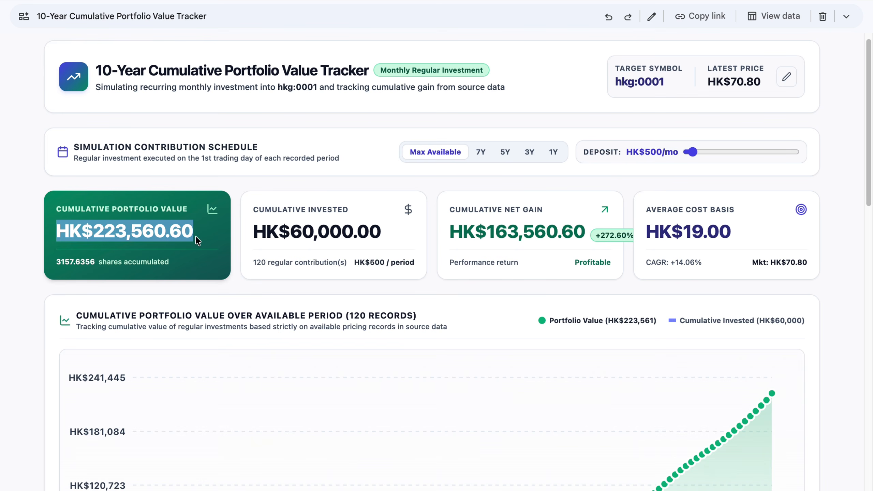
pyautogui.click(196, 236)
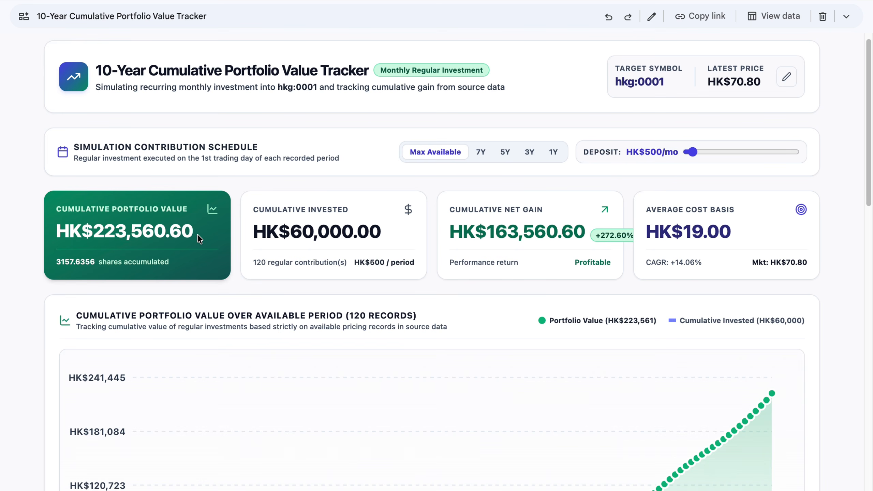
pyautogui.moveTo(200, 239); pyautogui.dragTo(50, 236)
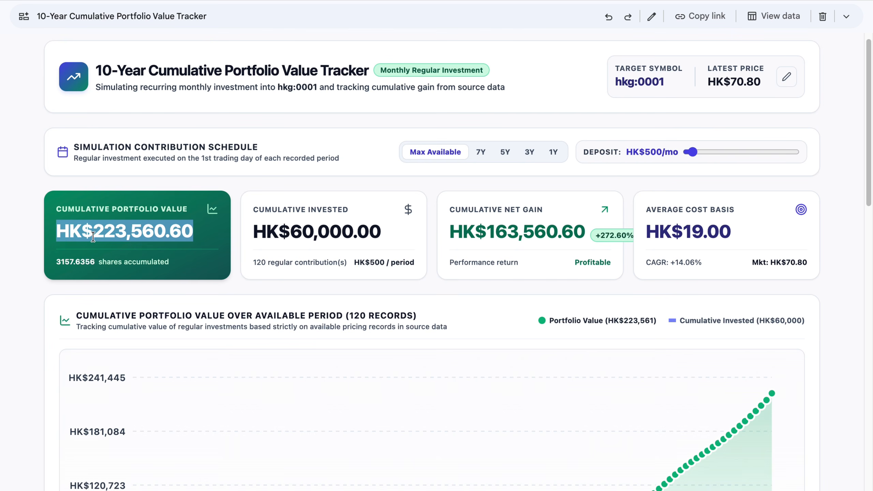
pyautogui.click(199, 245)
pyautogui.moveTo(252, 230); pyautogui.dragTo(397, 238)
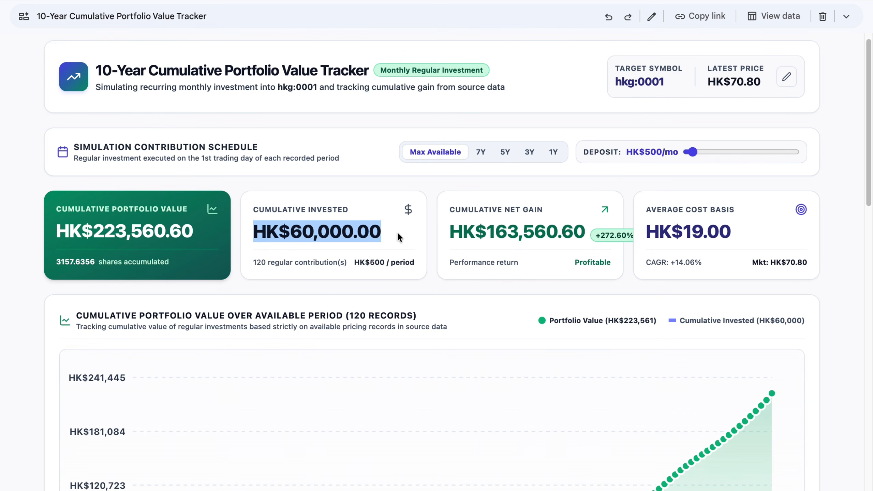
pyautogui.moveTo(449, 232); pyautogui.dragTo(586, 239)
pyautogui.click(595, 249)
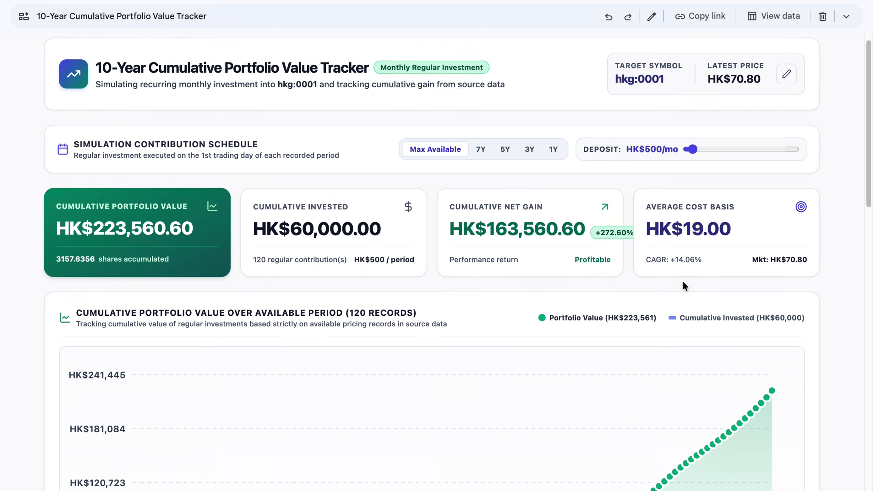
# - Examine the cumulative portfolio value chart and the regular investment breakdown table, down to the spreadsheet period records on the canvas
pyautogui.scroll(-6, 685, 281)
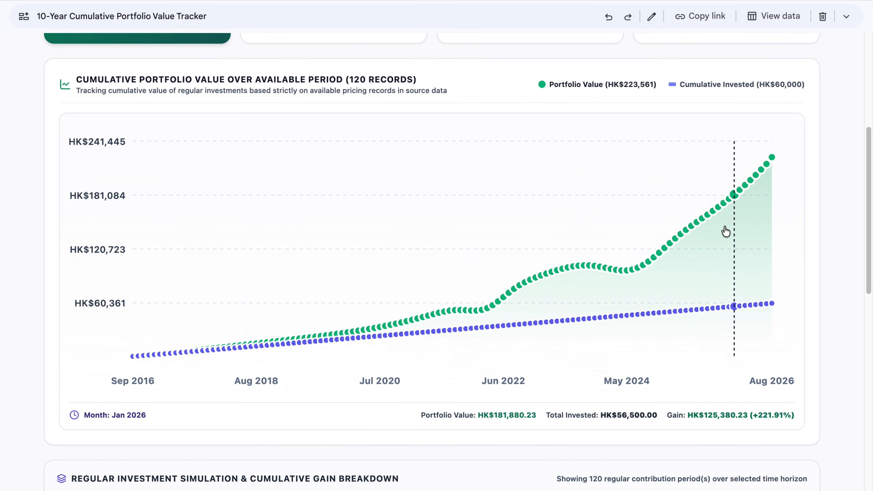
pyautogui.scroll(-2, 753, 259)
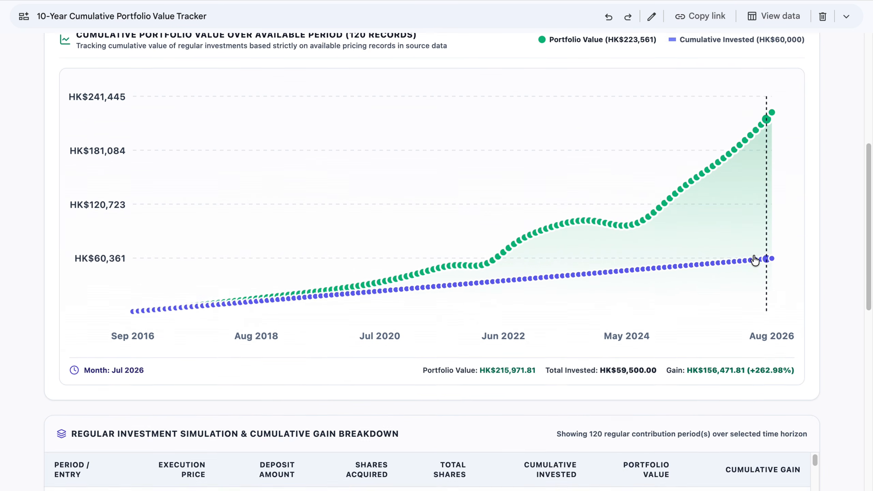
pyautogui.scroll(-10, 754, 260)
pyautogui.scroll(-7, 647, 213)
pyautogui.scroll(-20, 646, 213)
pyautogui.scroll(-15, 639, 229)
pyautogui.scroll(20, 639, 237)
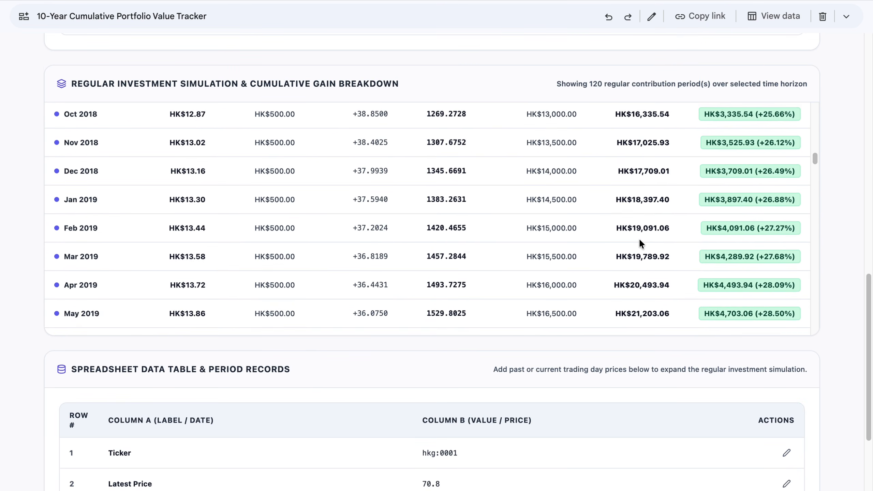
pyautogui.scroll(15, 639, 241)
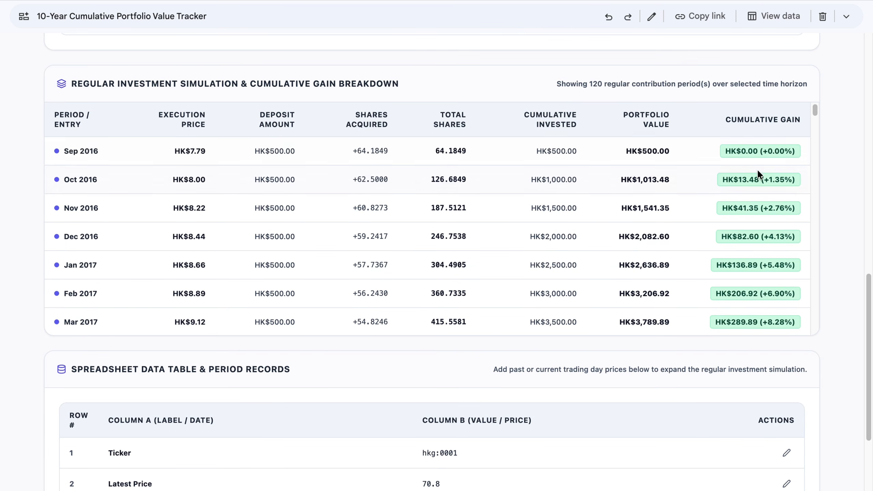
pyautogui.scroll(-8, 816, 219)
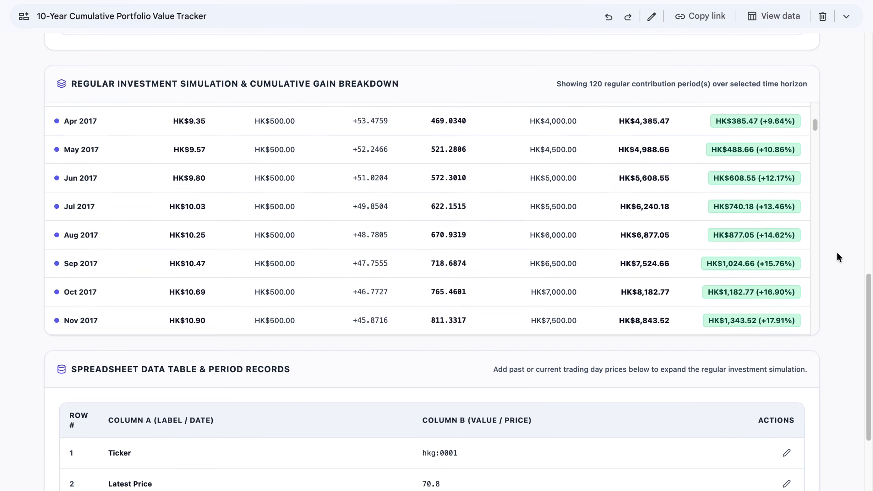
pyautogui.scroll(-3, 839, 255)
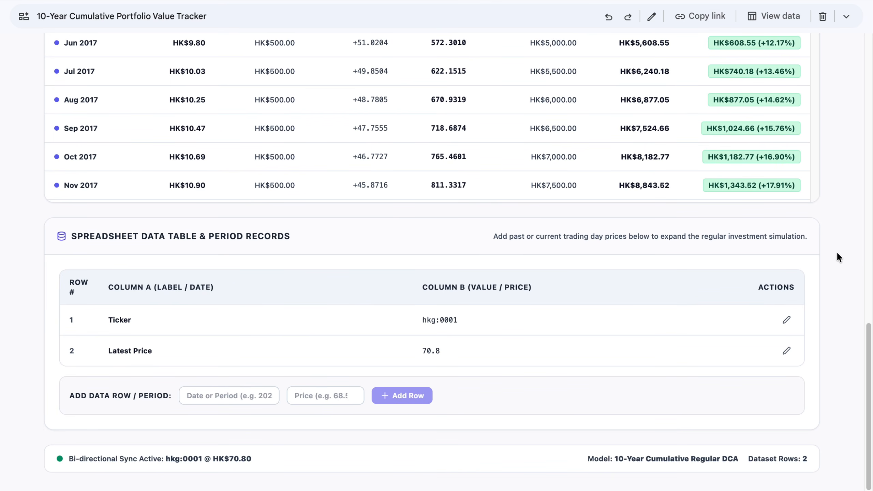
pyautogui.scroll(15, 838, 254)
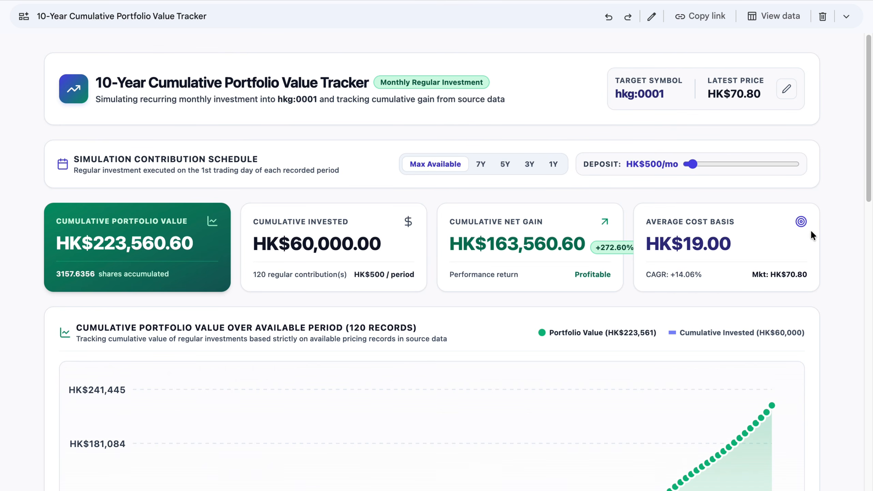
pyautogui.scroll(-1, 836, 232)
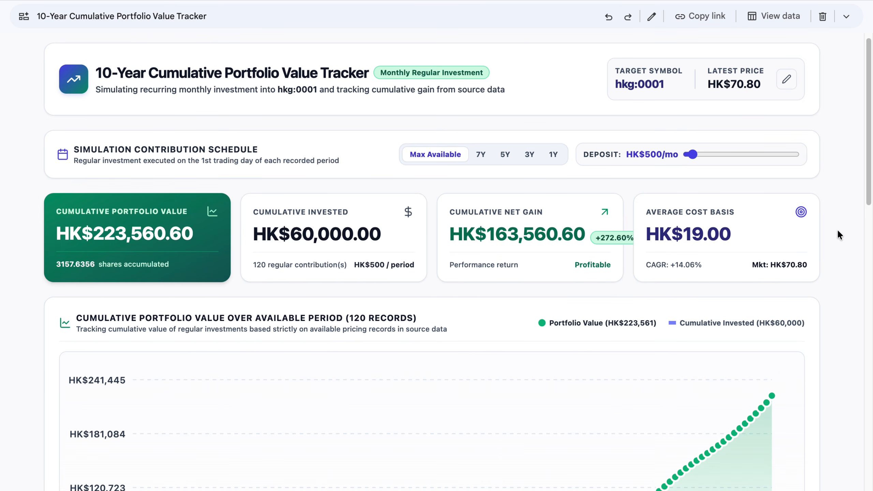
pyautogui.scroll(-3, 837, 229)
pyautogui.scroll(4, 837, 229)
pyautogui.scroll(-1, 837, 229)
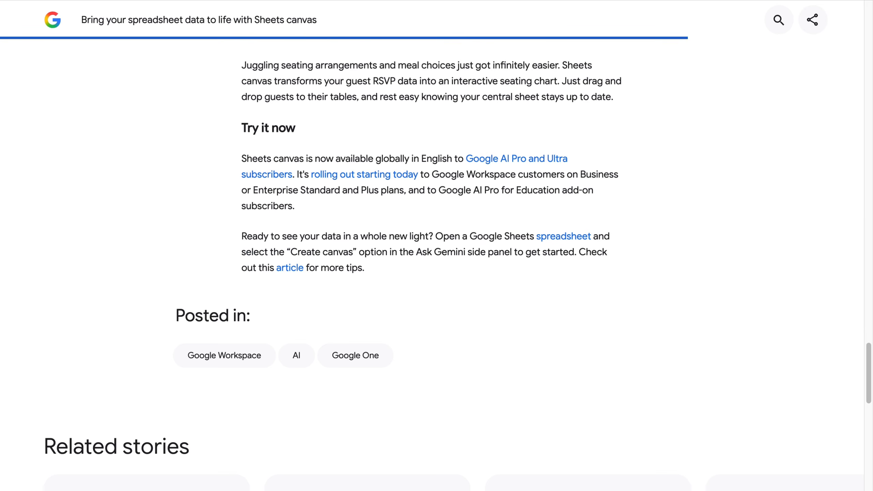
# - Return to the introduction of the Google article "Bring your spreadsheet data to life with Sheets canvas"
pyautogui.scroll(20, 591, 196)
pyautogui.scroll(15, 591, 197)
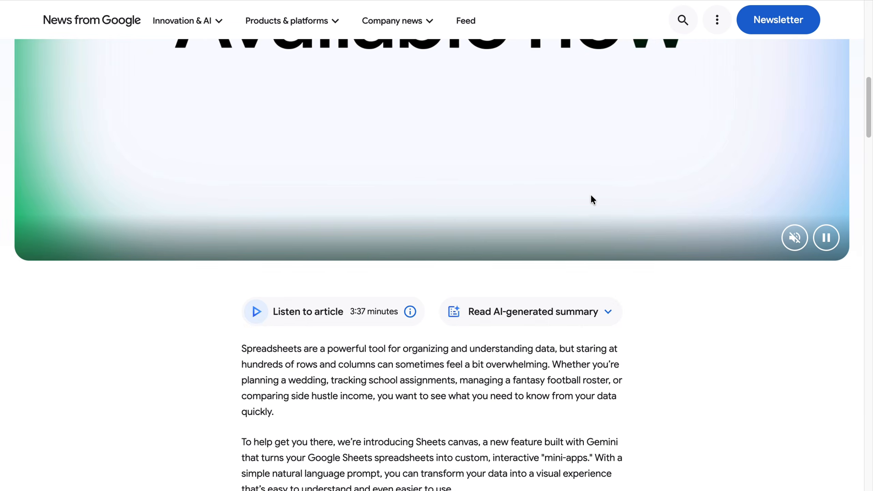